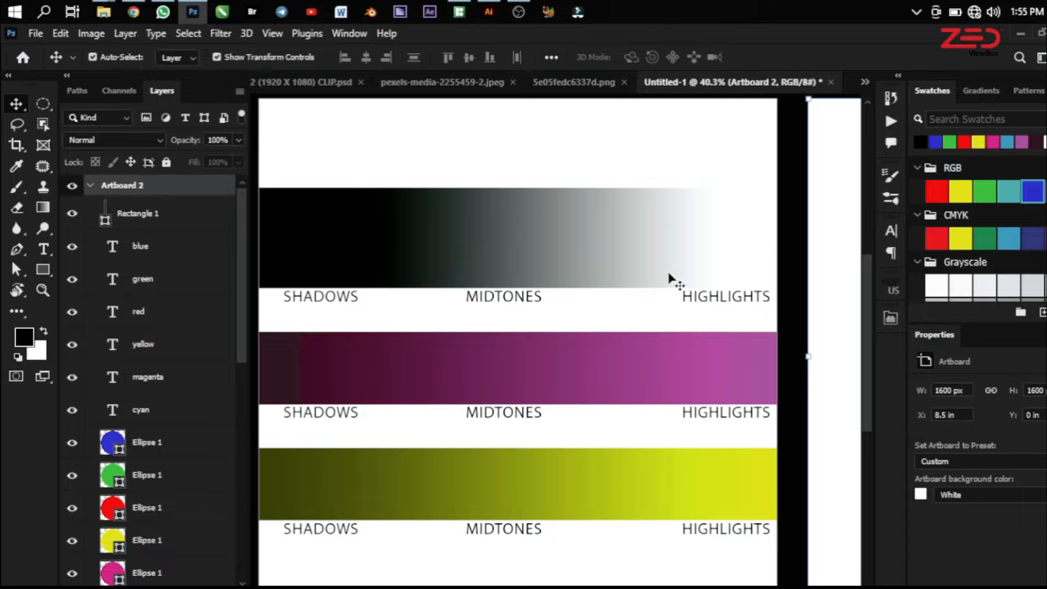
Examine the shadows, midtones and highlights sections of the three gradient bars on Artboard 1
{"action": "scroll", "coordinate": [761, 307], "scroll_direction": "down", "scroll_amount": 2}
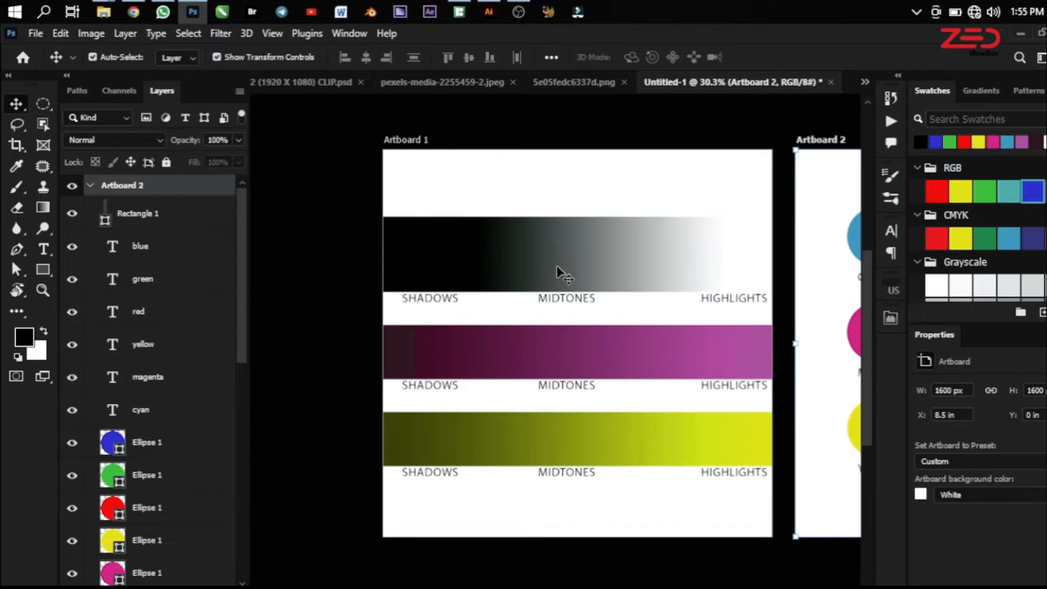
{"action": "scroll", "coordinate": [568, 265], "scroll_direction": "up", "scroll_amount": 1}
{"action": "scroll", "coordinate": [682, 243], "scroll_direction": "down", "scroll_amount": 3}
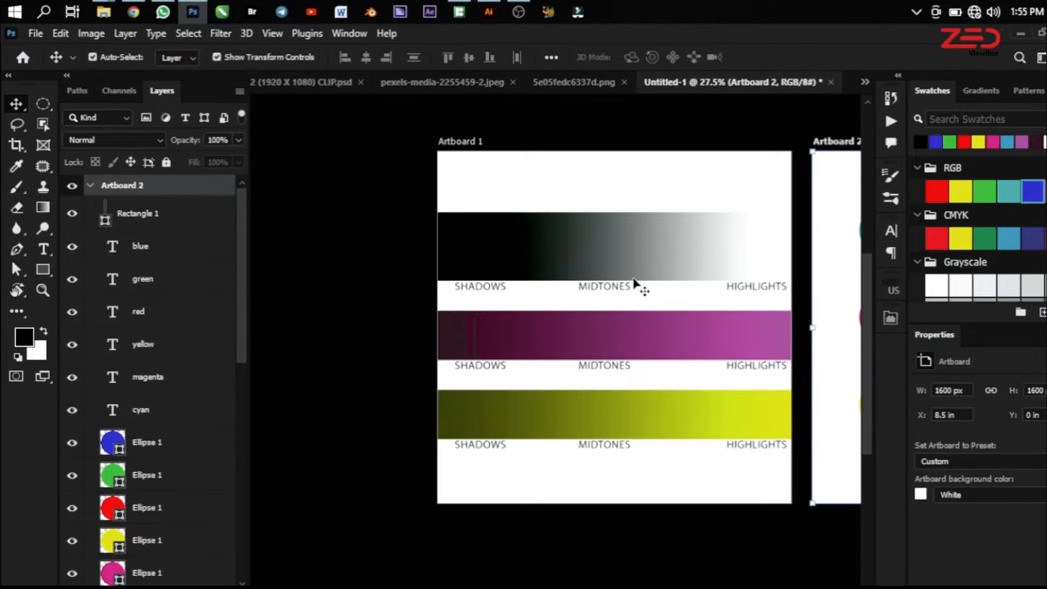
{"action": "scroll", "coordinate": [494, 317], "scroll_direction": "up", "scroll_amount": 3}
{"action": "scroll", "coordinate": [503, 303], "scroll_direction": "up", "scroll_amount": 1}
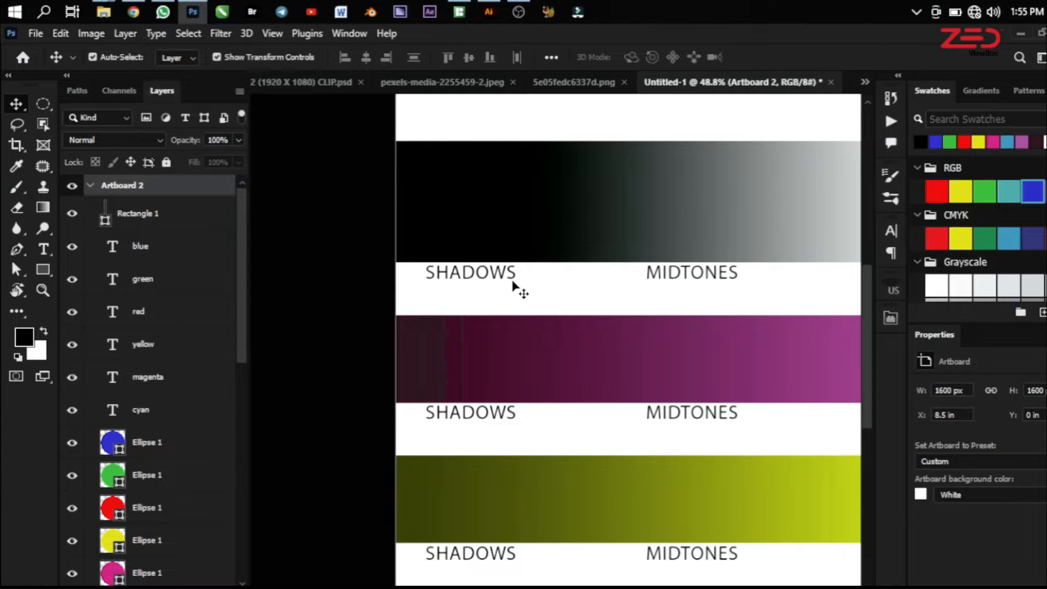
{"action": "scroll", "coordinate": [497, 294], "scroll_direction": "down", "scroll_amount": 3}
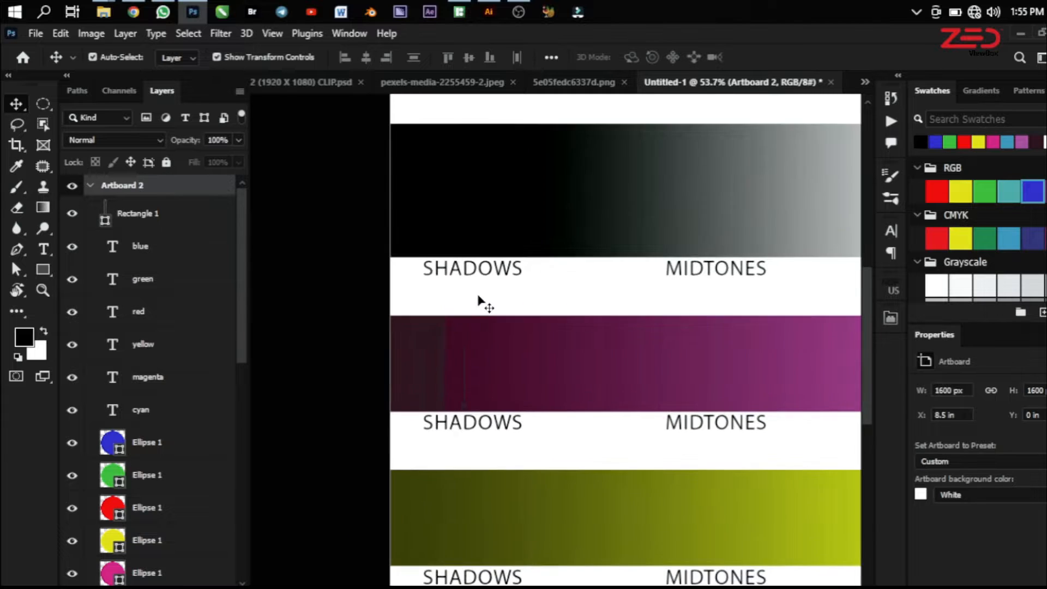
{"action": "scroll", "coordinate": [479, 299], "scroll_direction": "up", "scroll_amount": 2}
{"action": "scroll", "coordinate": [482, 287], "scroll_direction": "down", "scroll_amount": 4}
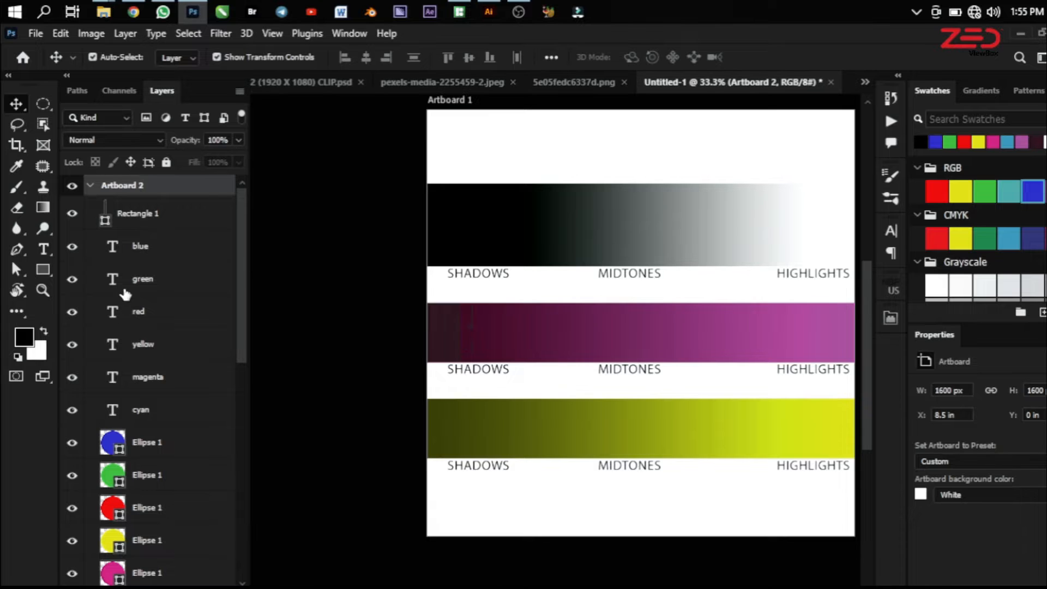
Group all layers of Artboard 2, from Rectangle 1 down to the cyan Ellipse 1
{"action": "left_click", "coordinate": [185, 225]}
{"action": "scroll", "coordinate": [183, 227], "scroll_direction": "down", "scroll_amount": 3}
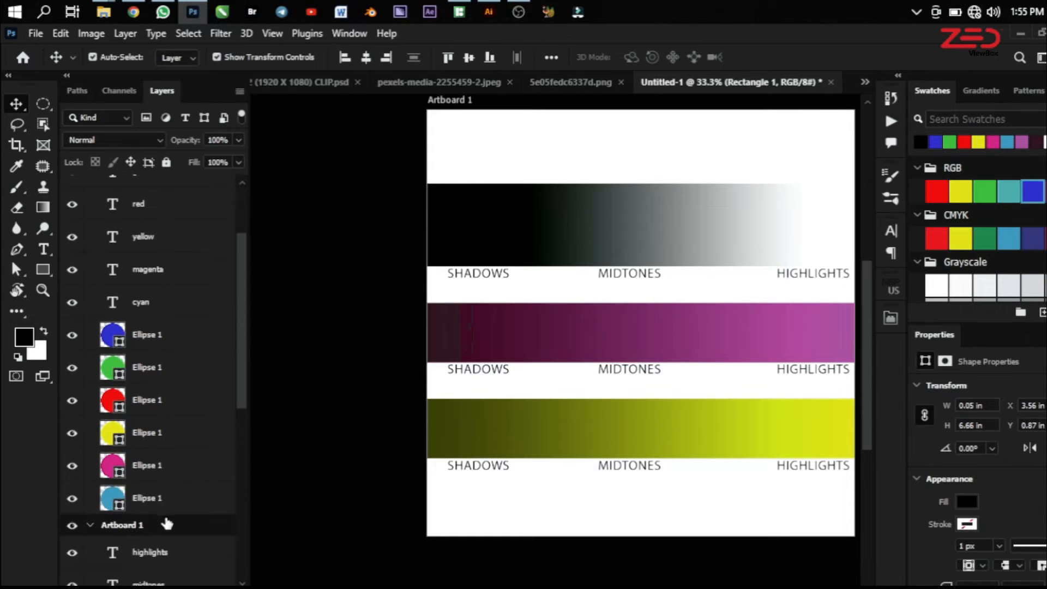
{"action": "left_click", "coordinate": [177, 494], "text": "shift"}
{"action": "key", "text": "ctrl+g"}
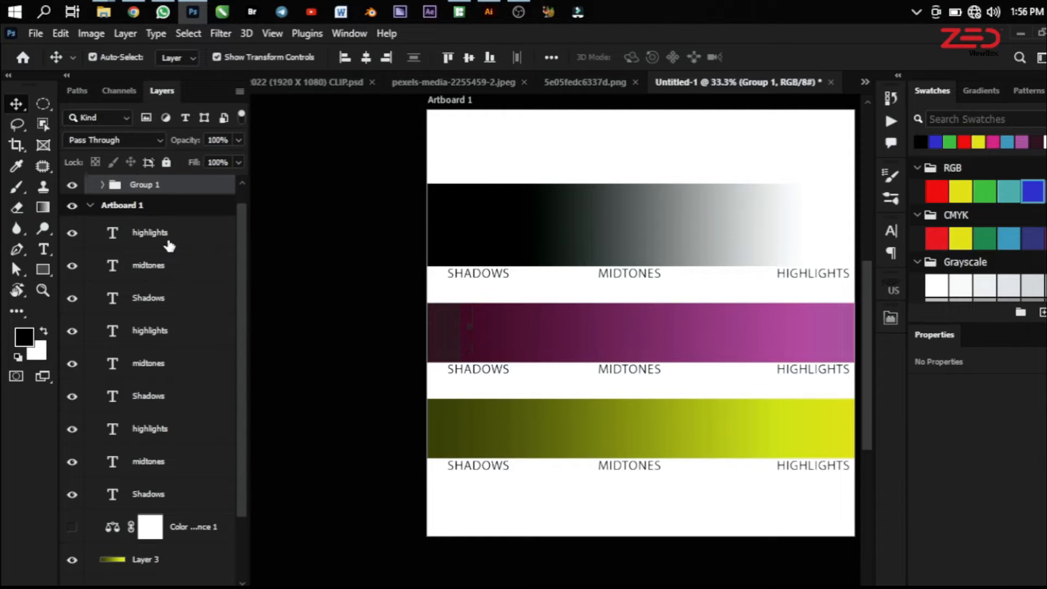
Group all layers of Artboard 1, from the uppermost highlights text down to Layer 1, keeping the default group name
{"action": "left_click", "coordinate": [170, 245]}
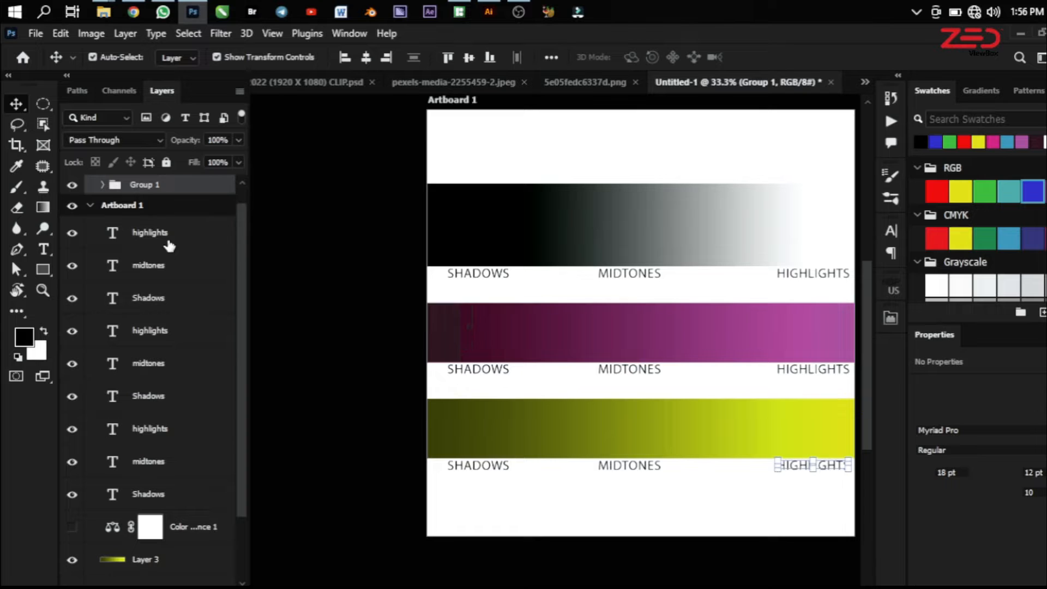
{"action": "scroll", "coordinate": [186, 382], "scroll_direction": "down", "scroll_amount": 3}
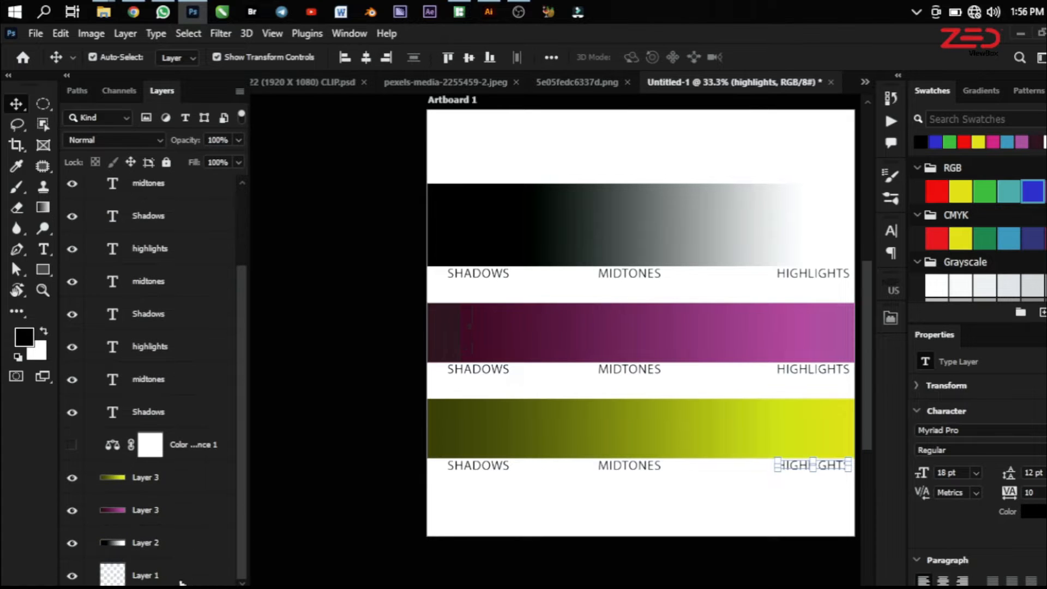
{"action": "left_click", "coordinate": [180, 582], "text": "shift"}
{"action": "key", "text": "ctrl+g"}
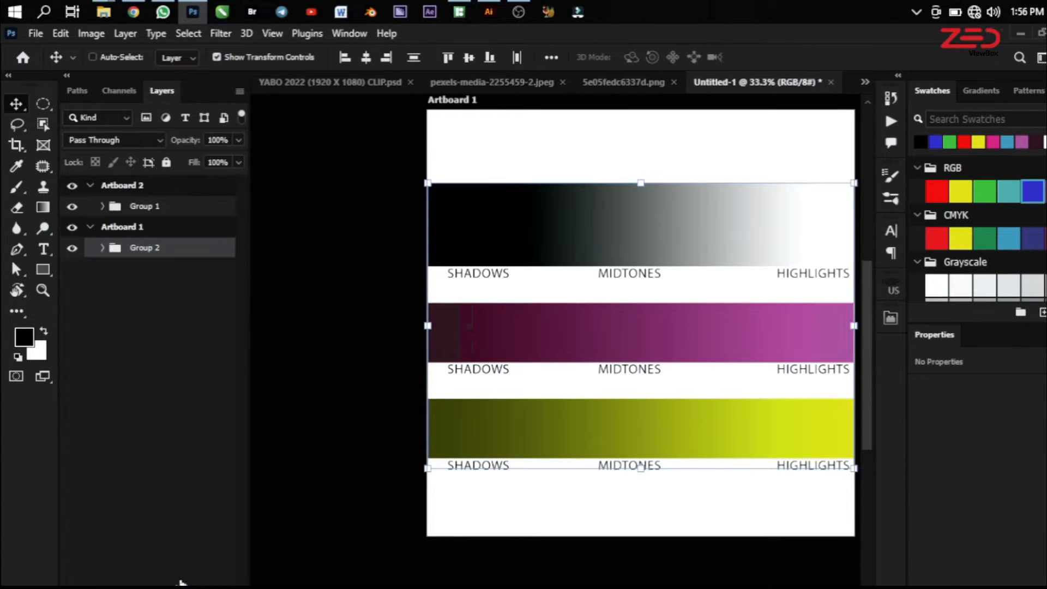
{"action": "double_click", "coordinate": [140, 248]}
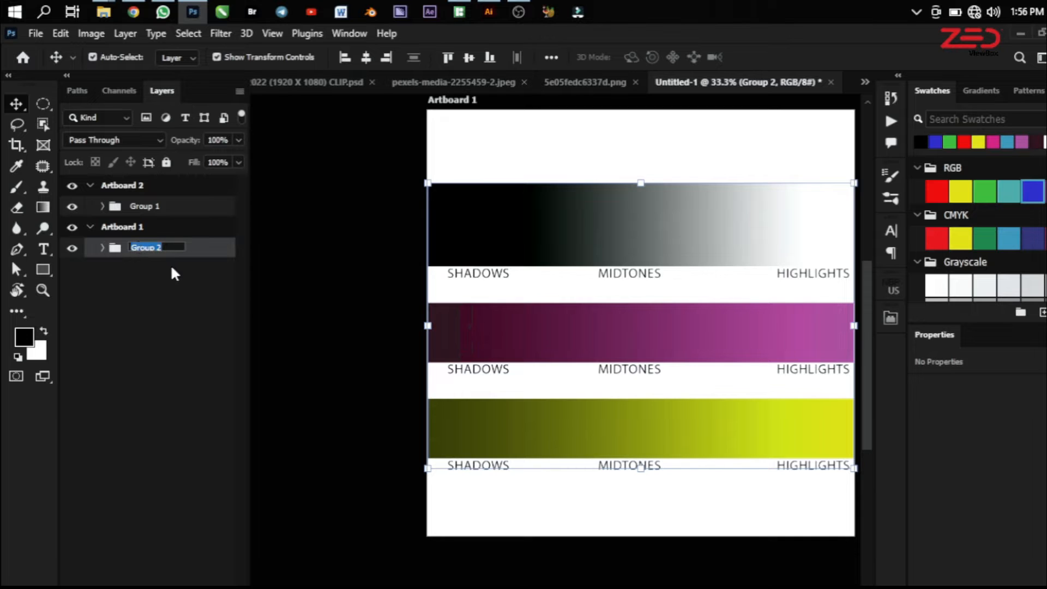
{"action": "left_click", "coordinate": [213, 329]}
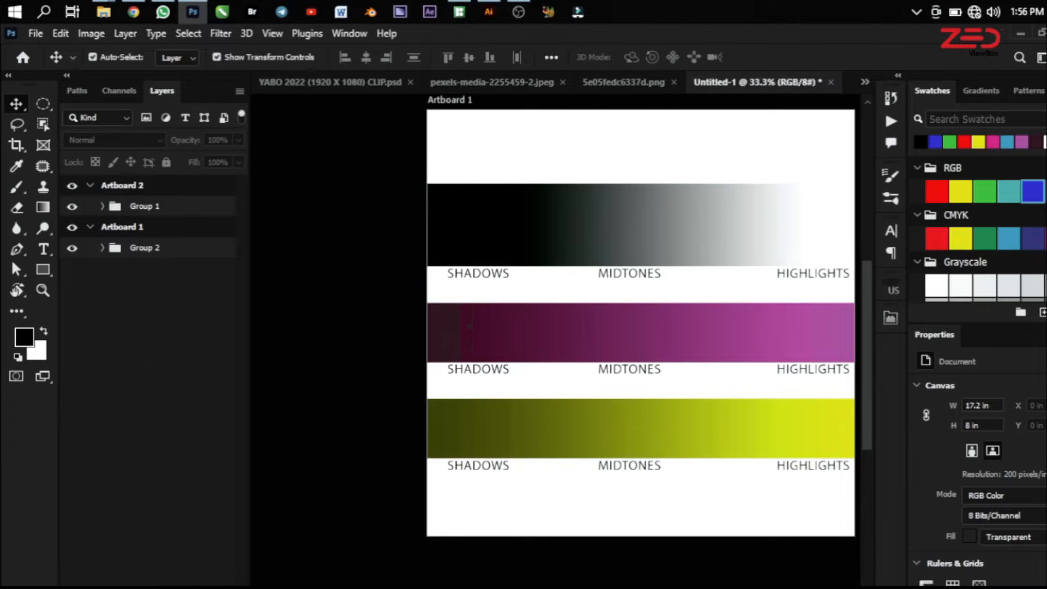
Add a Color Balance adjustment layer and place it above Group 2 inside Artboard 1
{"action": "left_click", "coordinate": [152, 579]}
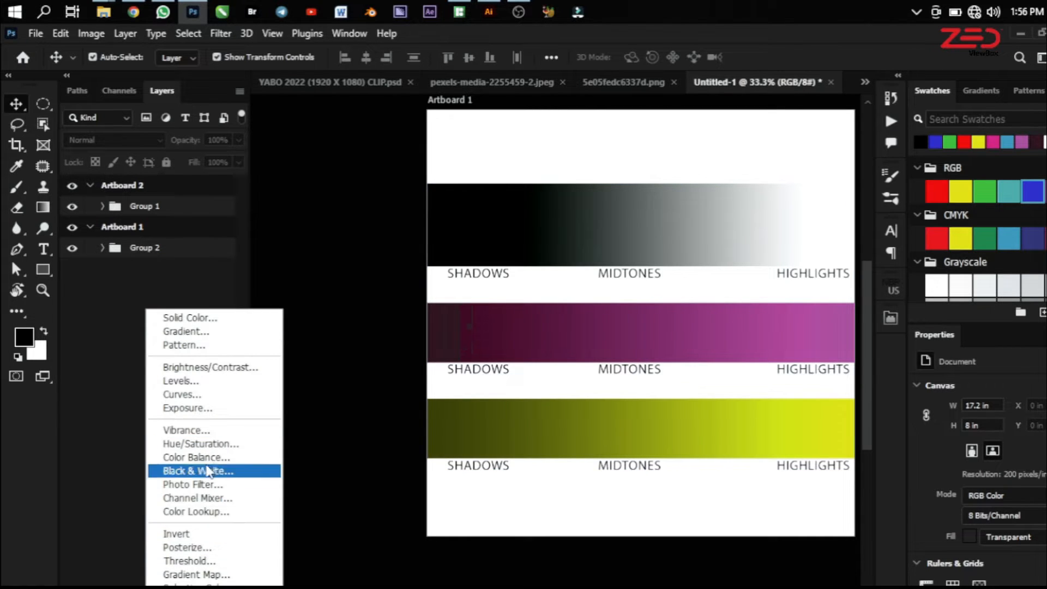
{"action": "left_click", "coordinate": [194, 458]}
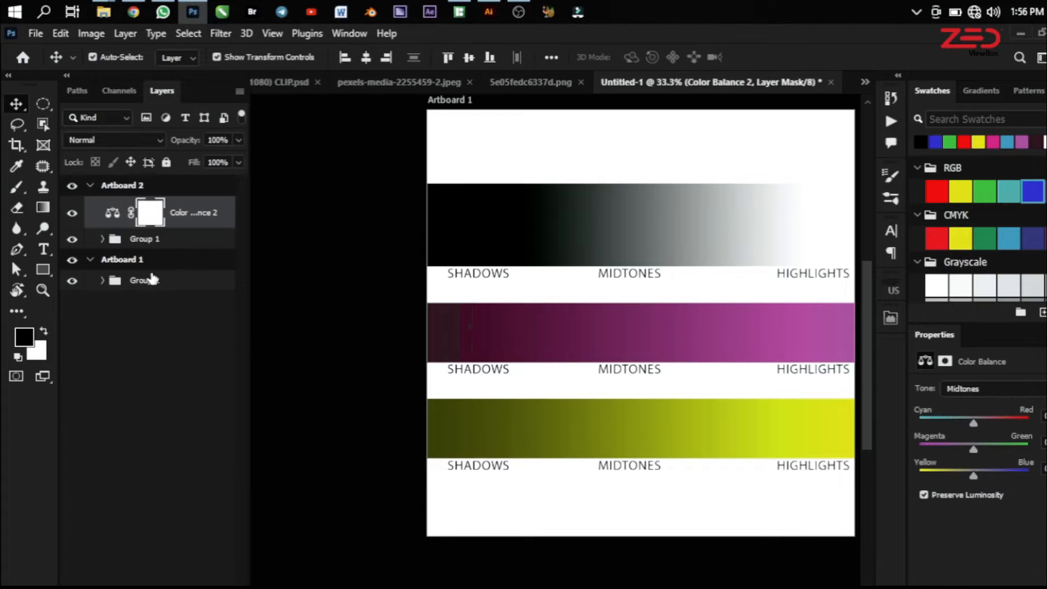
{"action": "left_click_drag", "start_coordinate": [112, 213], "coordinate": [123, 273]}
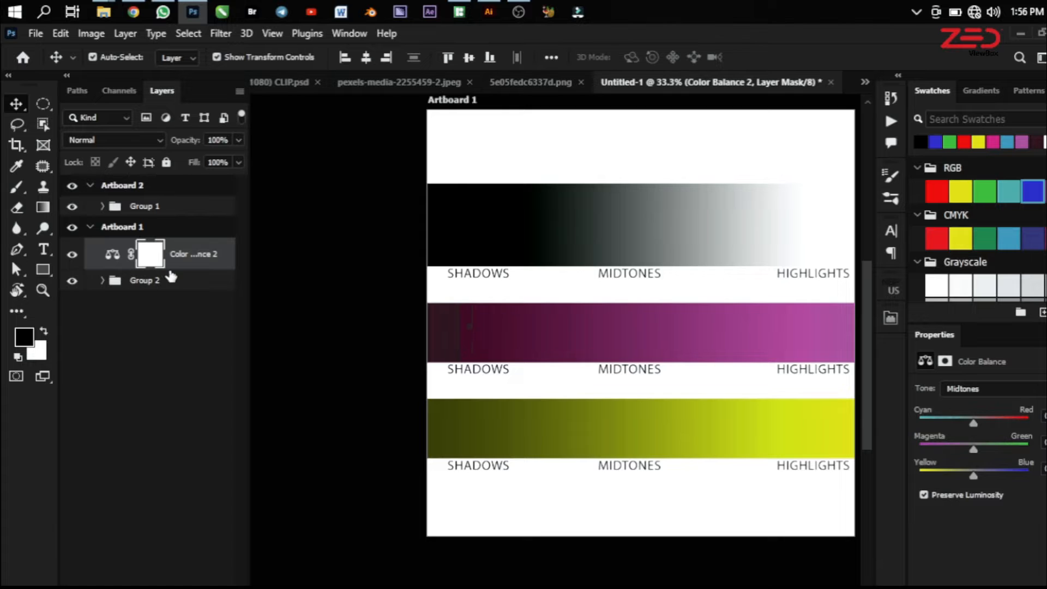
Select the Color Balance adjustment itself instead of its mask and float its Properties panel over the canvas
{"action": "scroll", "coordinate": [382, 422], "scroll_direction": "down", "scroll_amount": 1}
{"action": "scroll", "coordinate": [375, 415], "scroll_direction": "down", "scroll_amount": 3}
{"action": "scroll", "coordinate": [660, 267], "scroll_direction": "up", "scroll_amount": 2}
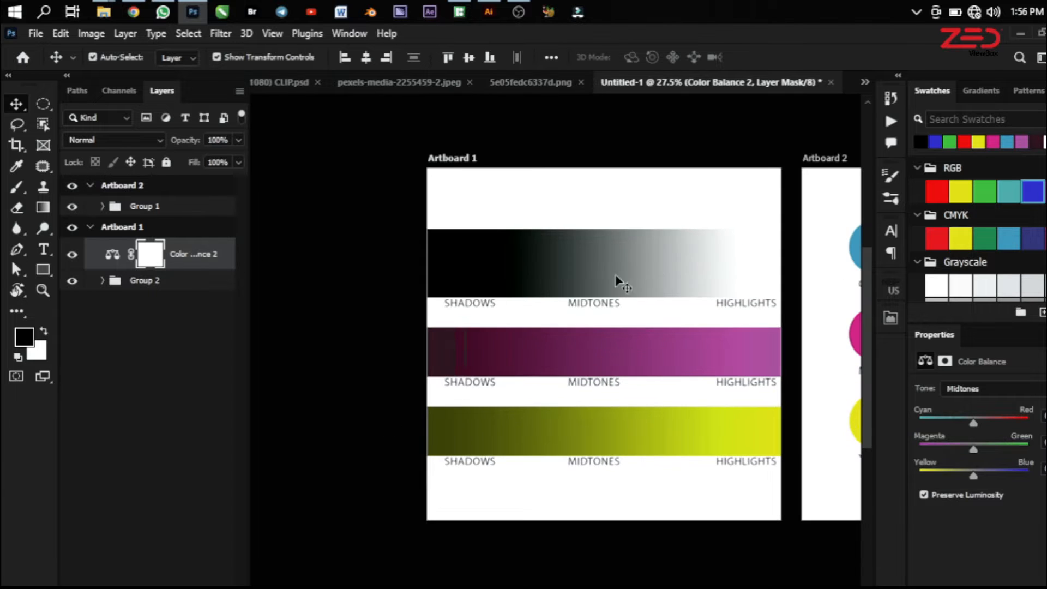
{"action": "scroll", "coordinate": [376, 296], "scroll_direction": "down", "scroll_amount": 1}
{"action": "scroll", "coordinate": [652, 264], "scroll_direction": "up", "scroll_amount": 3}
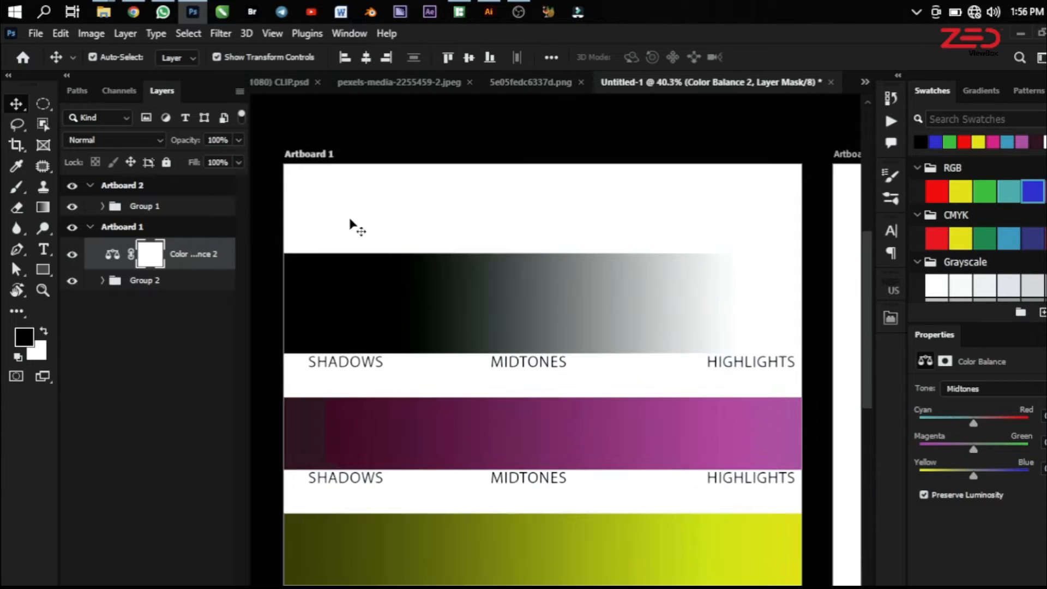
{"action": "scroll", "coordinate": [600, 210], "scroll_direction": "down", "scroll_amount": 1}
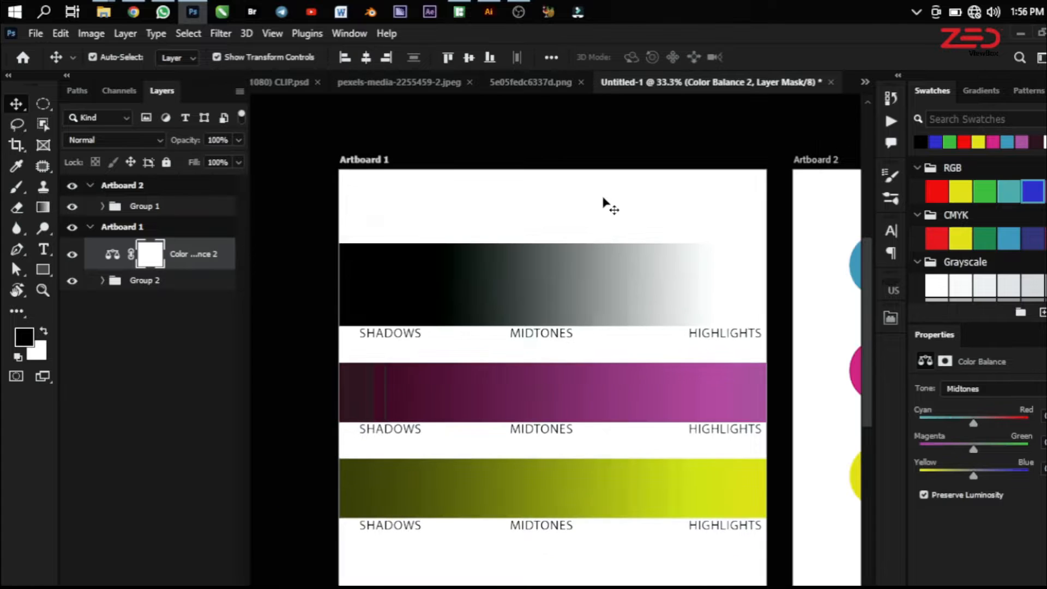
{"action": "left_click", "coordinate": [106, 253]}
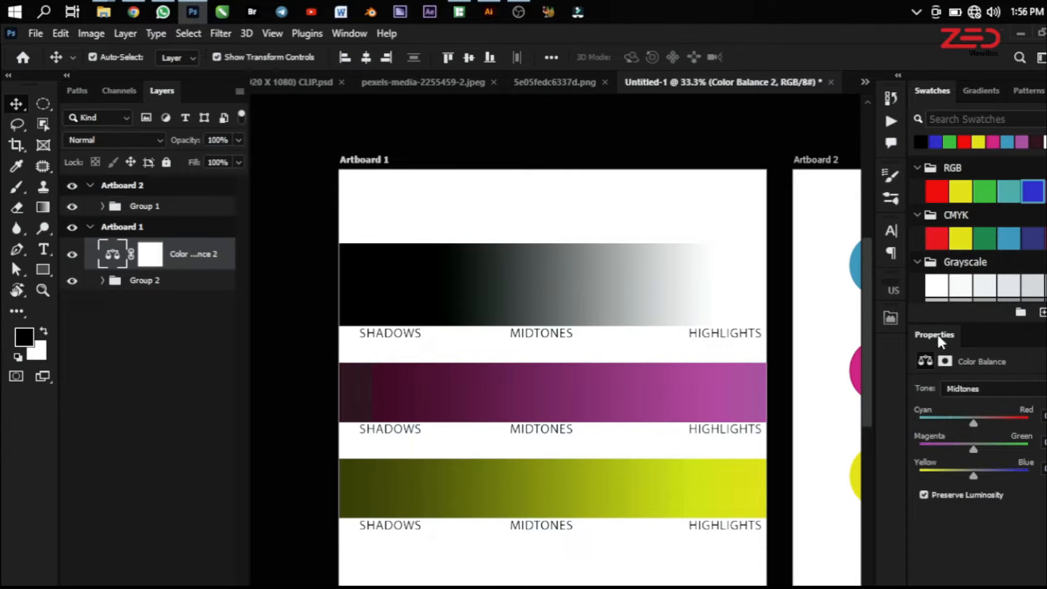
{"action": "left_click_drag", "start_coordinate": [927, 332], "coordinate": [511, 119]}
{"action": "left_click_drag", "start_coordinate": [613, 136], "coordinate": [515, 131]}
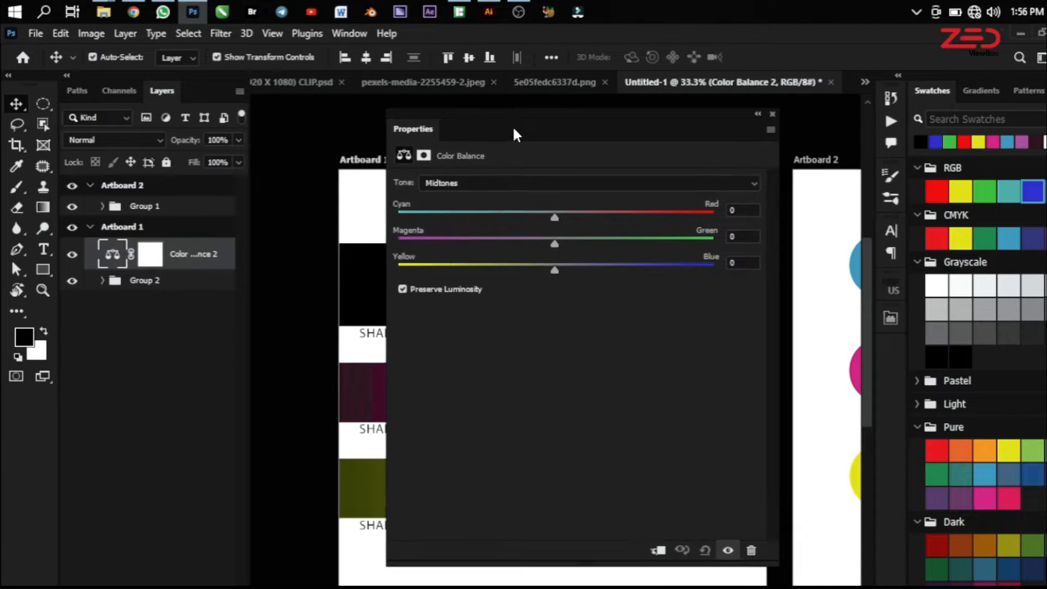
Go through the Shadows, Midtones and Highlights tone ranges of the Color Balance adjustment and set the tone to Shadows
{"action": "left_click", "coordinate": [437, 190]}
{"action": "left_click", "coordinate": [443, 196]}
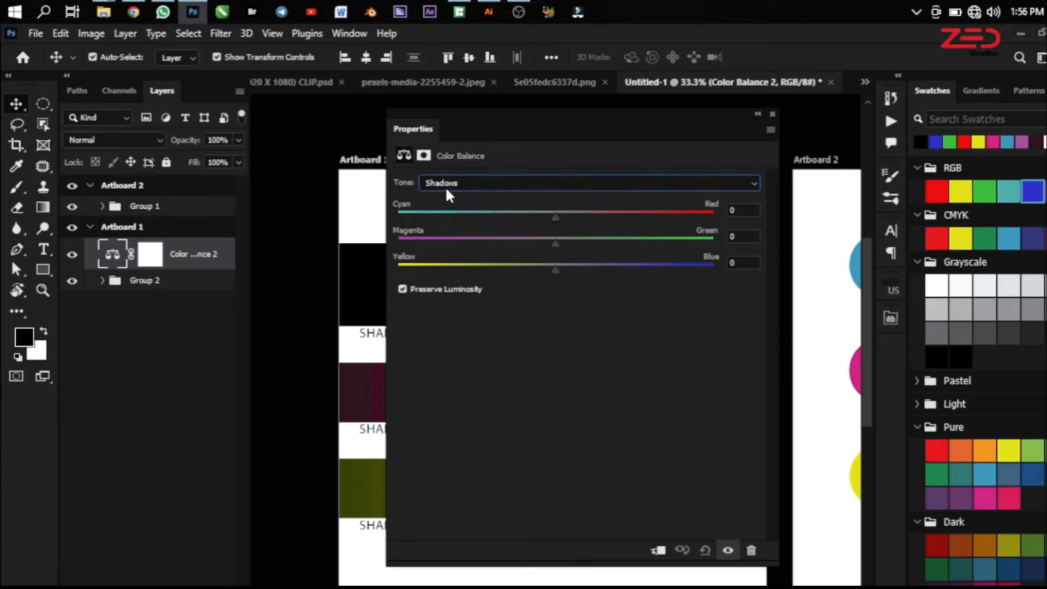
{"action": "left_click", "coordinate": [445, 185]}
{"action": "left_click", "coordinate": [445, 206]}
{"action": "left_click", "coordinate": [454, 183]}
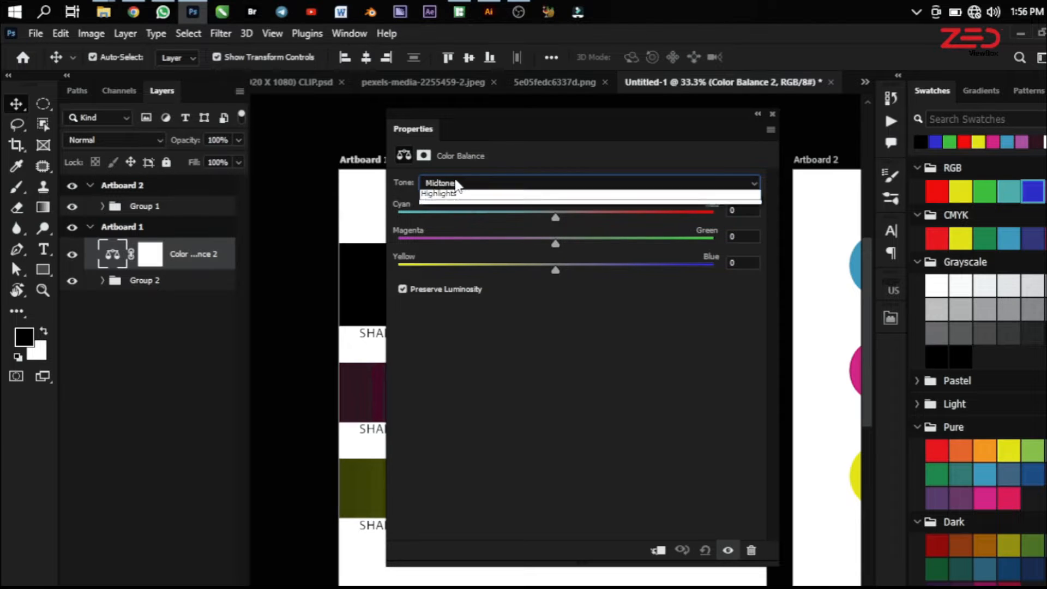
{"action": "left_click", "coordinate": [453, 214]}
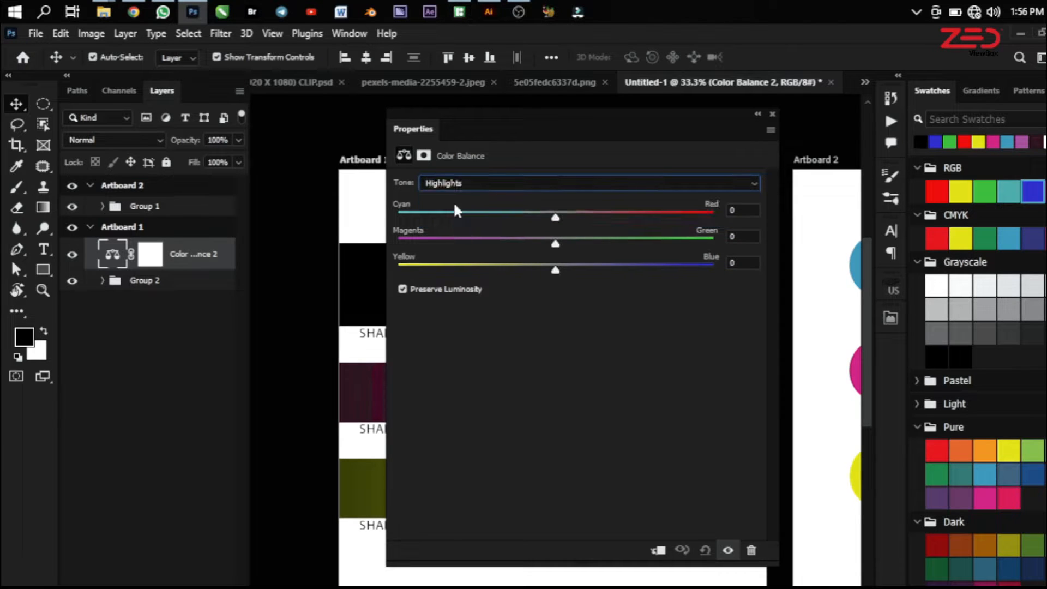
{"action": "left_click", "coordinate": [465, 185]}
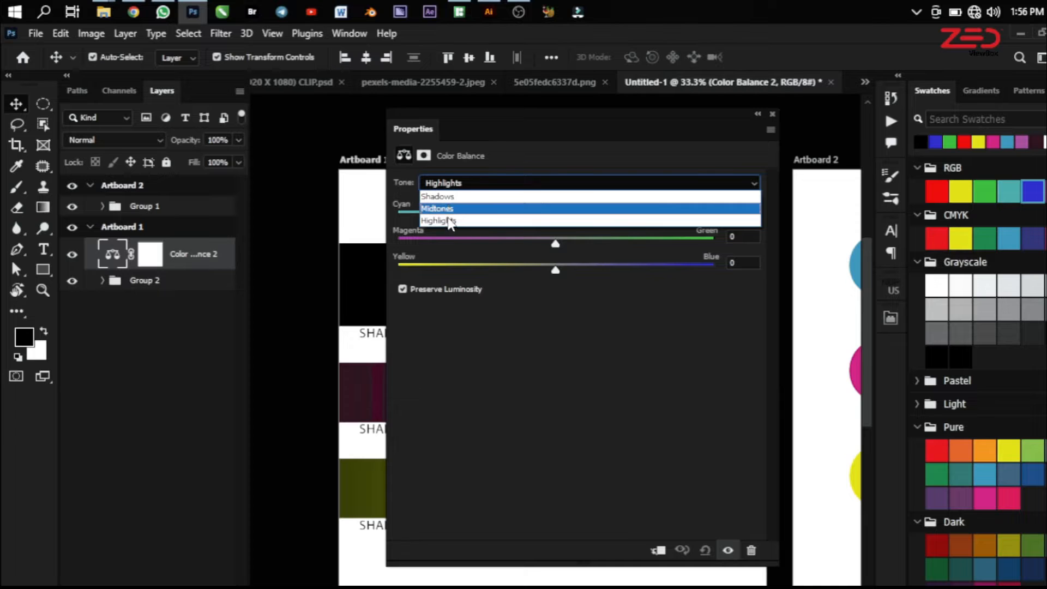
{"action": "left_click", "coordinate": [398, 180]}
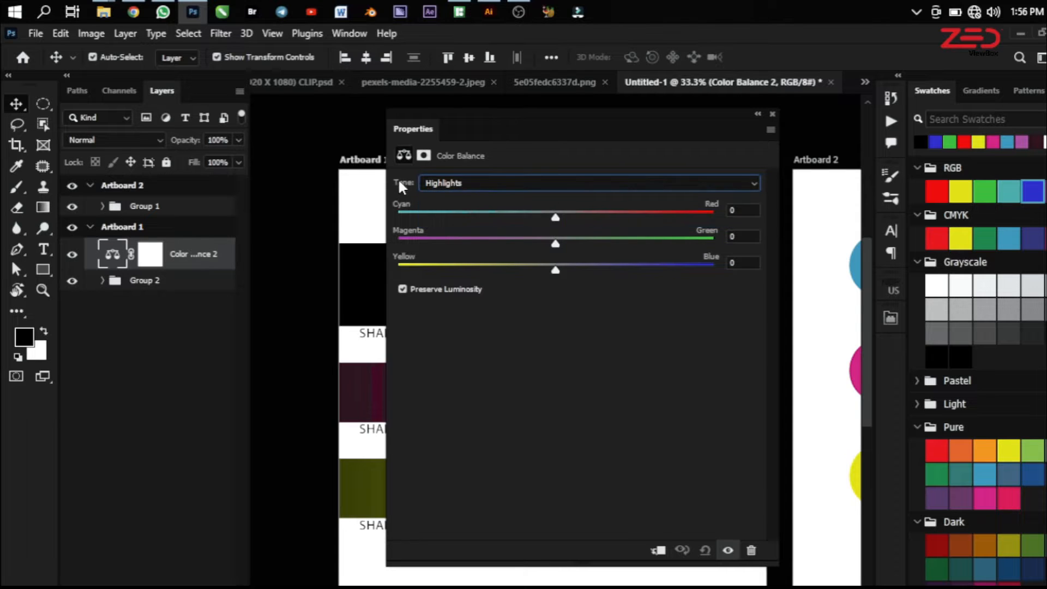
{"action": "left_click", "coordinate": [437, 183]}
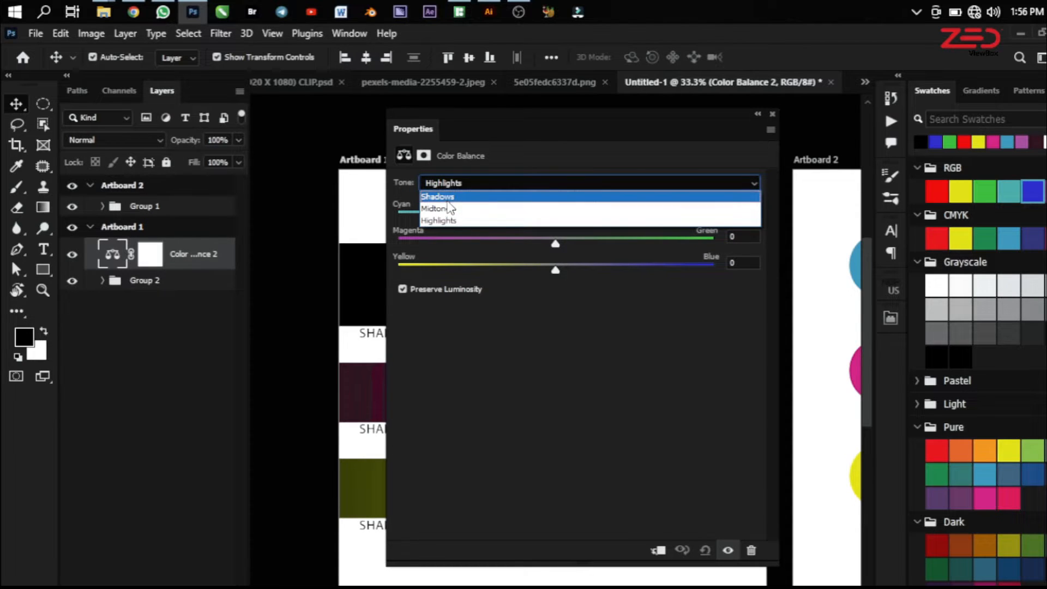
{"action": "left_click", "coordinate": [447, 198]}
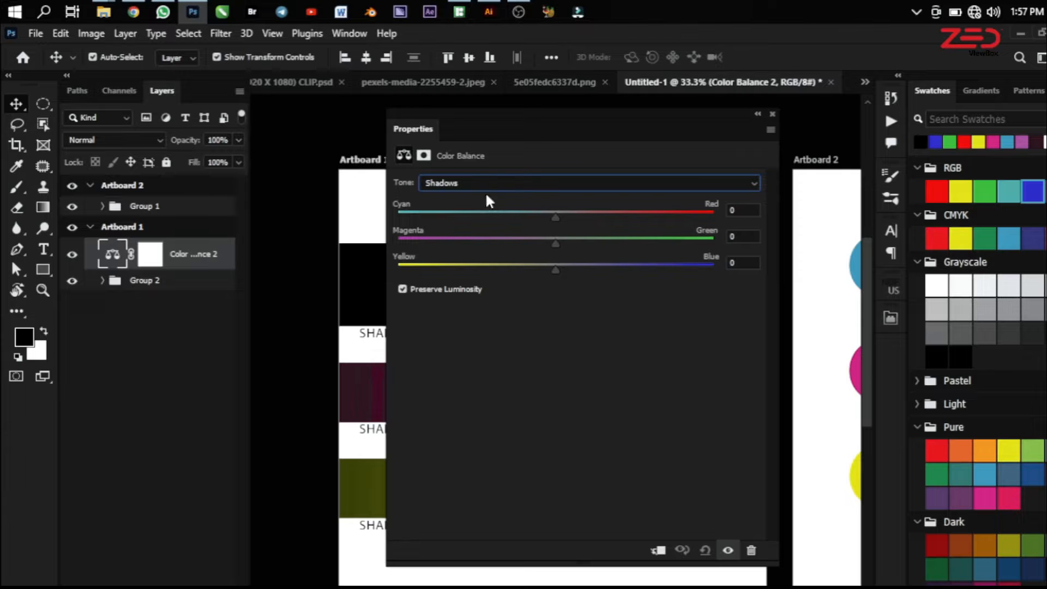
Dock the Color Balance properties again and examine the gradient bars and the cyan, magenta and yellow circles
{"action": "left_click_drag", "start_coordinate": [426, 127], "coordinate": [873, 542]}
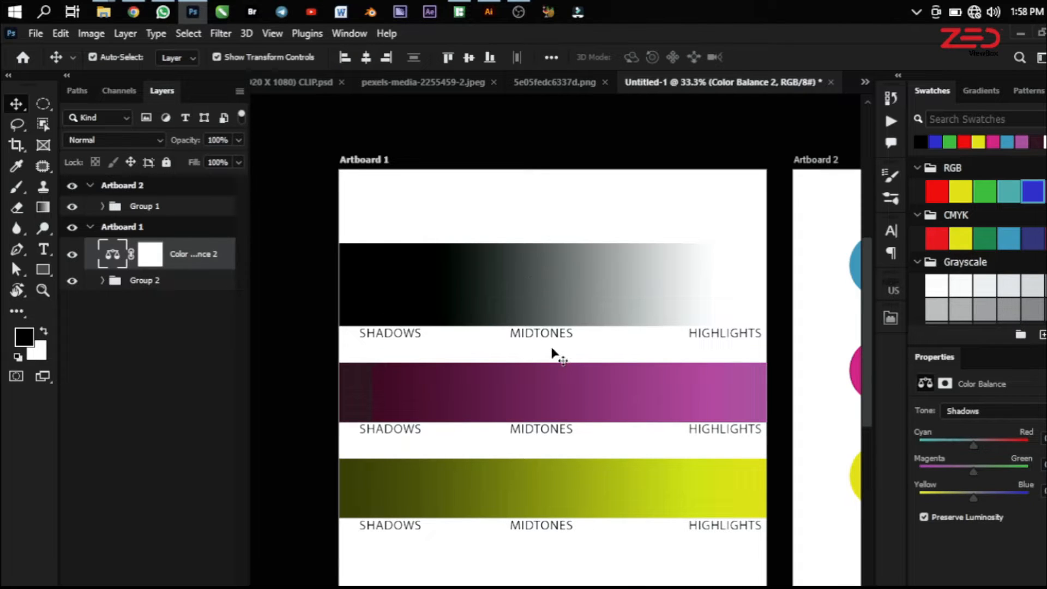
{"action": "scroll", "coordinate": [439, 384], "scroll_direction": "down", "scroll_amount": 1}
{"action": "scroll", "coordinate": [439, 384], "scroll_direction": "down", "scroll_amount": 1}
{"action": "scroll", "coordinate": [480, 466], "scroll_direction": "up", "scroll_amount": 2}
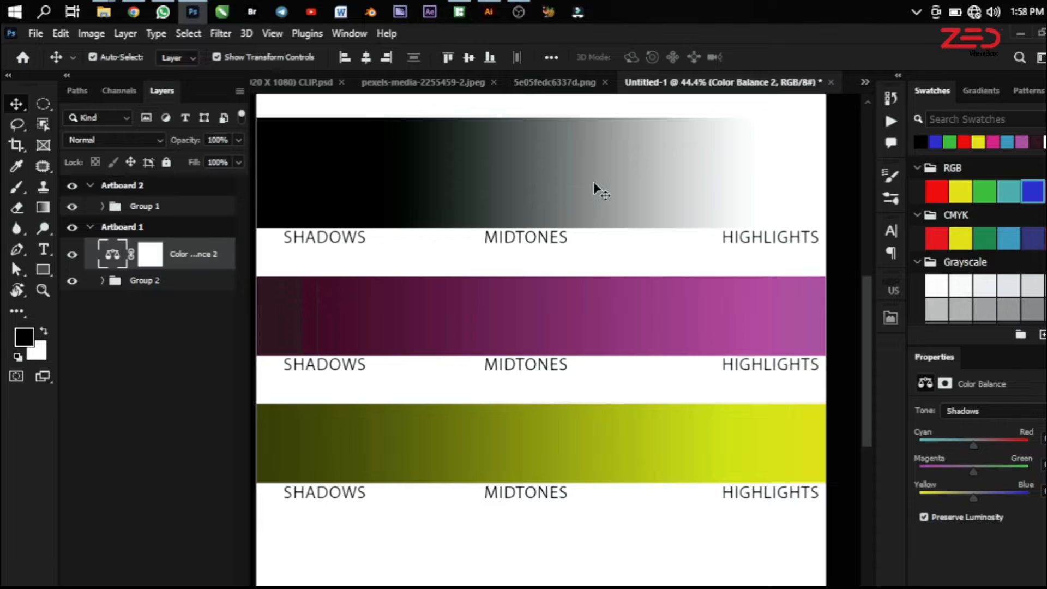
{"action": "scroll", "coordinate": [546, 332], "scroll_direction": "down", "scroll_amount": 1}
{"action": "scroll", "coordinate": [501, 349], "scroll_direction": "up", "scroll_amount": 1}
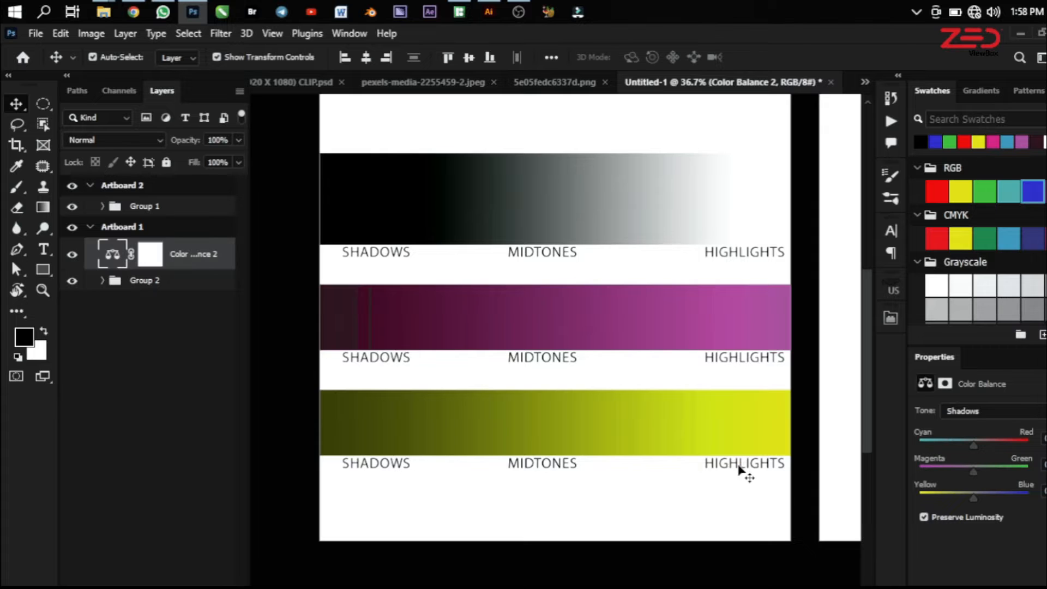
{"action": "scroll", "coordinate": [677, 474], "scroll_direction": "down", "scroll_amount": 5}
{"action": "scroll", "coordinate": [689, 442], "scroll_direction": "up", "scroll_amount": 4}
{"action": "scroll", "coordinate": [475, 378], "scroll_direction": "down", "scroll_amount": 3}
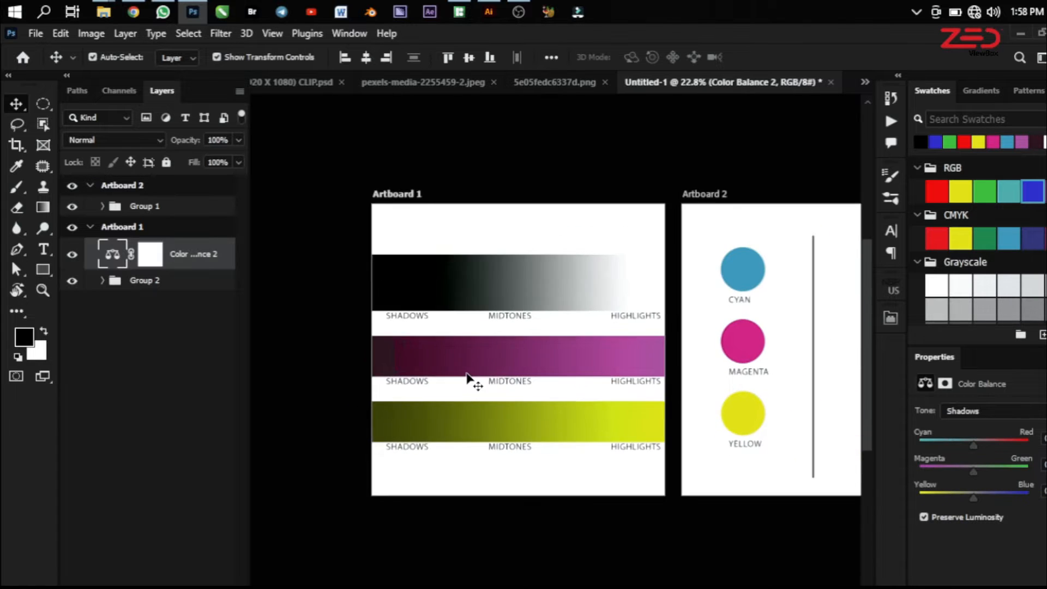
{"action": "scroll", "coordinate": [712, 346], "scroll_direction": "up", "scroll_amount": 3}
{"action": "scroll", "coordinate": [711, 346], "scroll_direction": "up", "scroll_amount": 1}
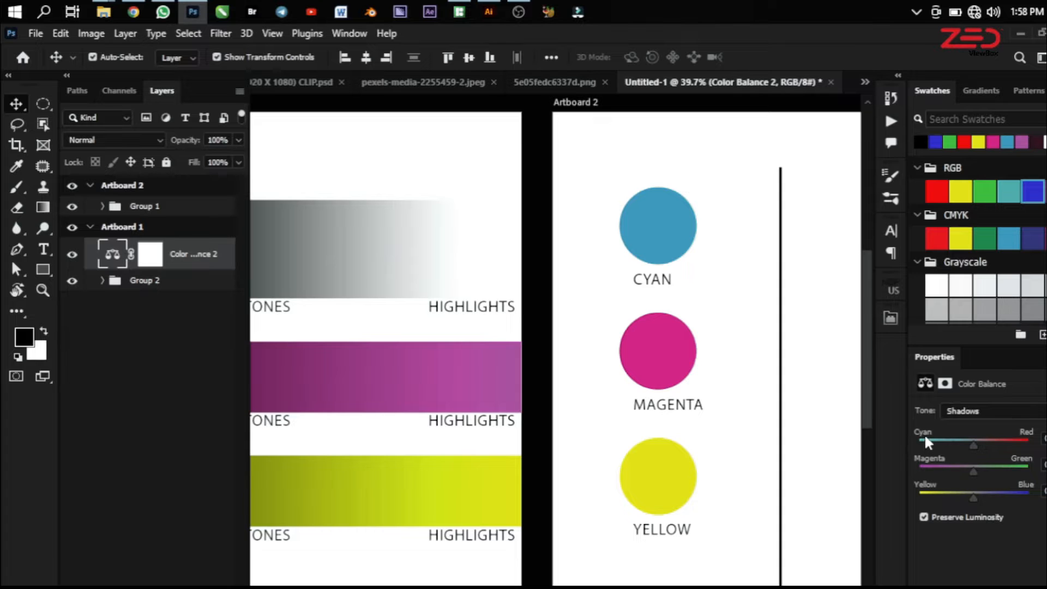
Float the Color Balance properties, test the shadows' Cyan–Red balance in both directions from 0, and set it to +20
{"action": "left_click_drag", "start_coordinate": [926, 362], "coordinate": [496, 159]}
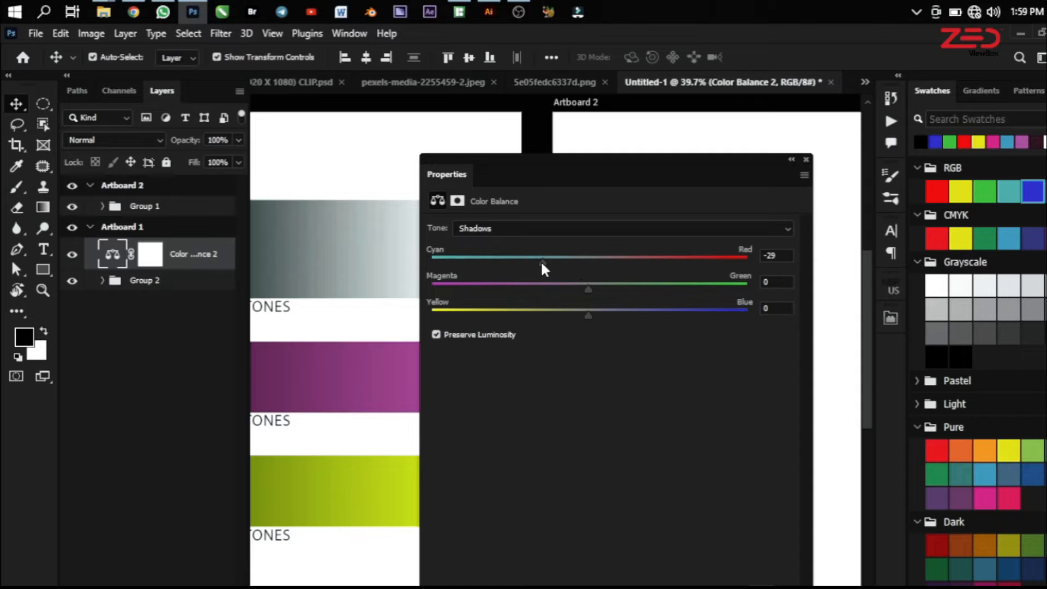
{"action": "left_click_drag", "start_coordinate": [542, 262], "coordinate": [624, 263]}
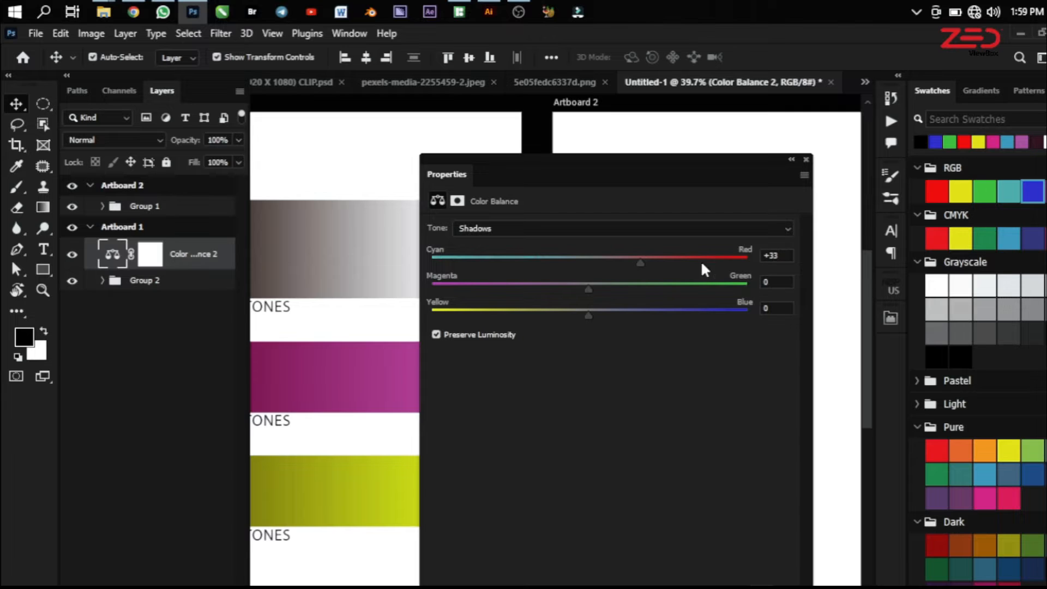
{"action": "left_click", "coordinate": [766, 255]}
{"action": "type", "text": "0"}
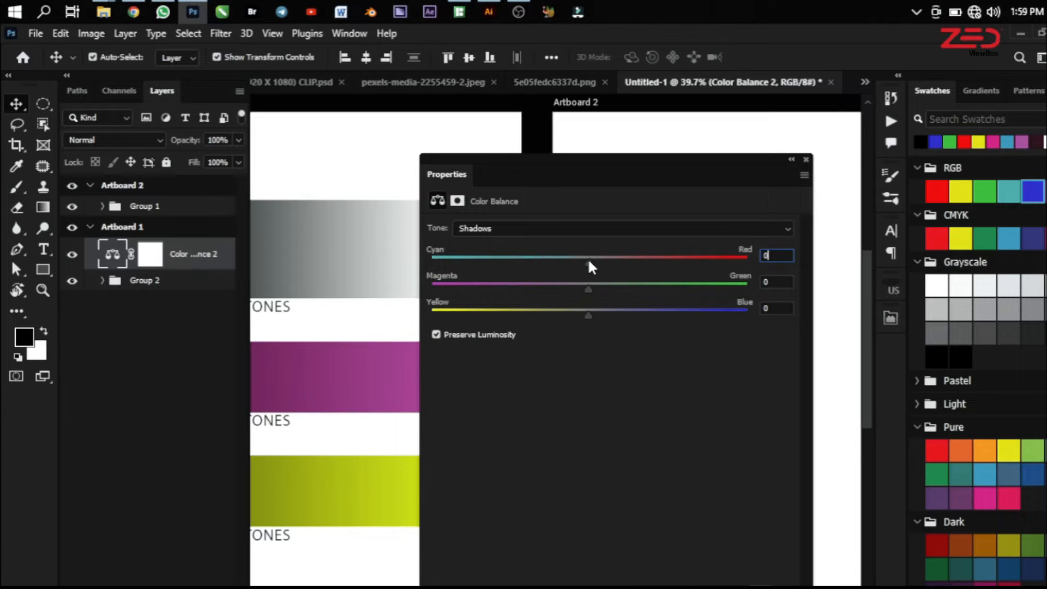
{"action": "left_click_drag", "start_coordinate": [602, 267], "coordinate": [619, 266]}
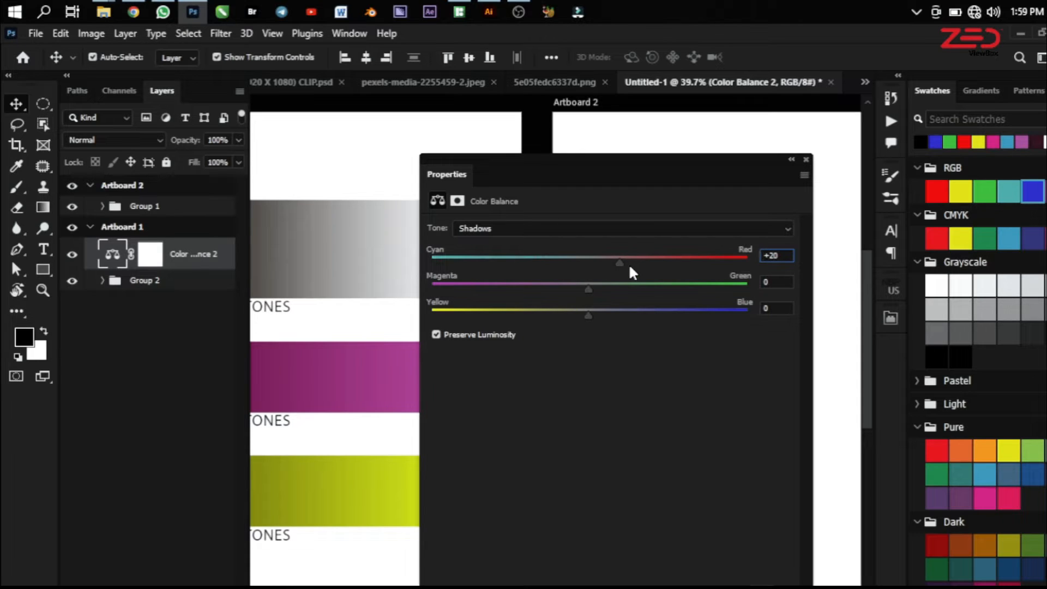
Test the shadows' Cyan–Red balance toward cyan, reset it to 0 and dock the Color Balance properties again
{"action": "left_click_drag", "start_coordinate": [620, 266], "coordinate": [598, 267]}
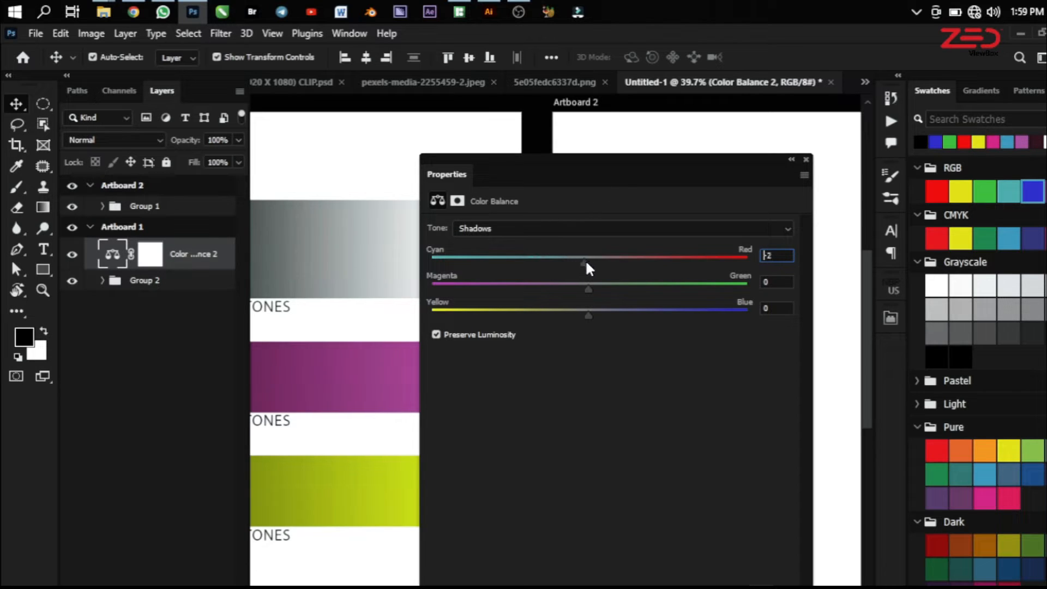
{"action": "left_click_drag", "start_coordinate": [787, 256], "coordinate": [760, 255]}
{"action": "type", "text": "0"}
{"action": "key", "text": "Return"}
{"action": "left_click_drag", "start_coordinate": [448, 174], "coordinate": [948, 585]}
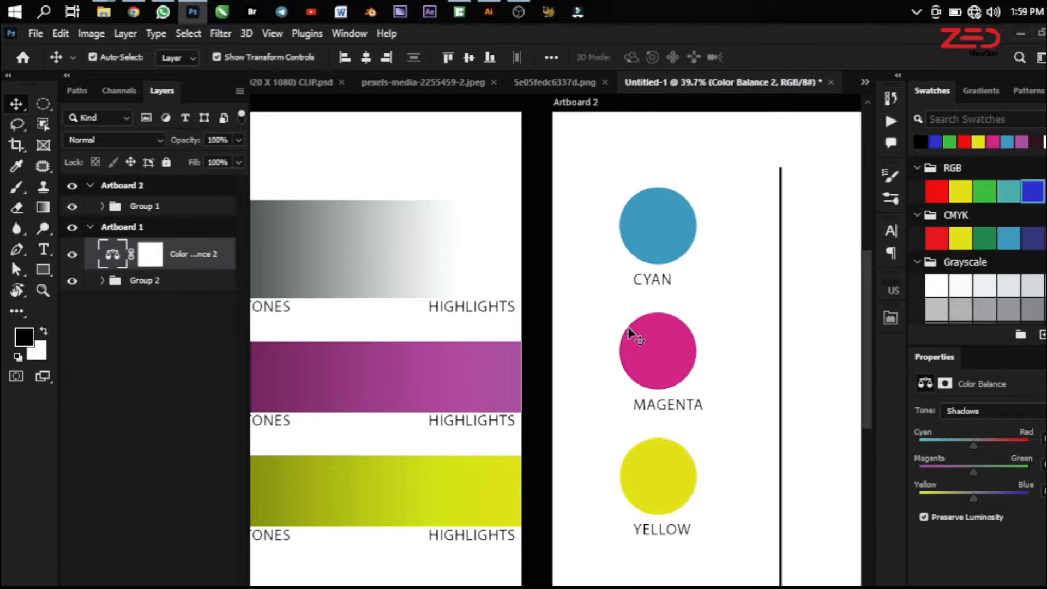
Compare the color circles and gradient bars on both artboards, and shift the shadows' Cyan–Red balance toward red
{"action": "left_click_drag", "start_coordinate": [629, 334], "coordinate": [713, 300]}
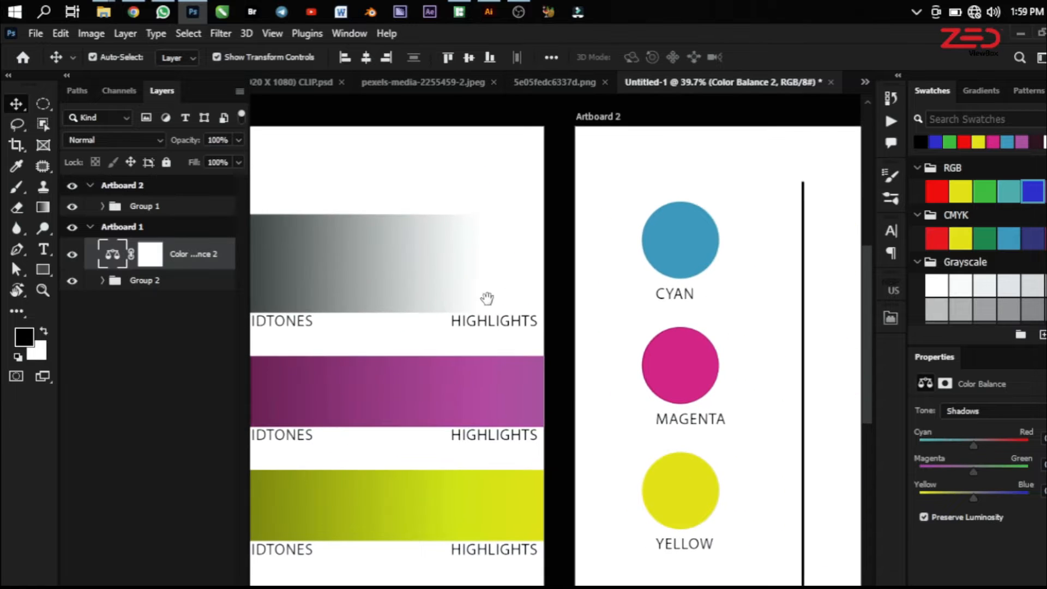
{"action": "left_click_drag", "start_coordinate": [486, 300], "coordinate": [438, 318]}
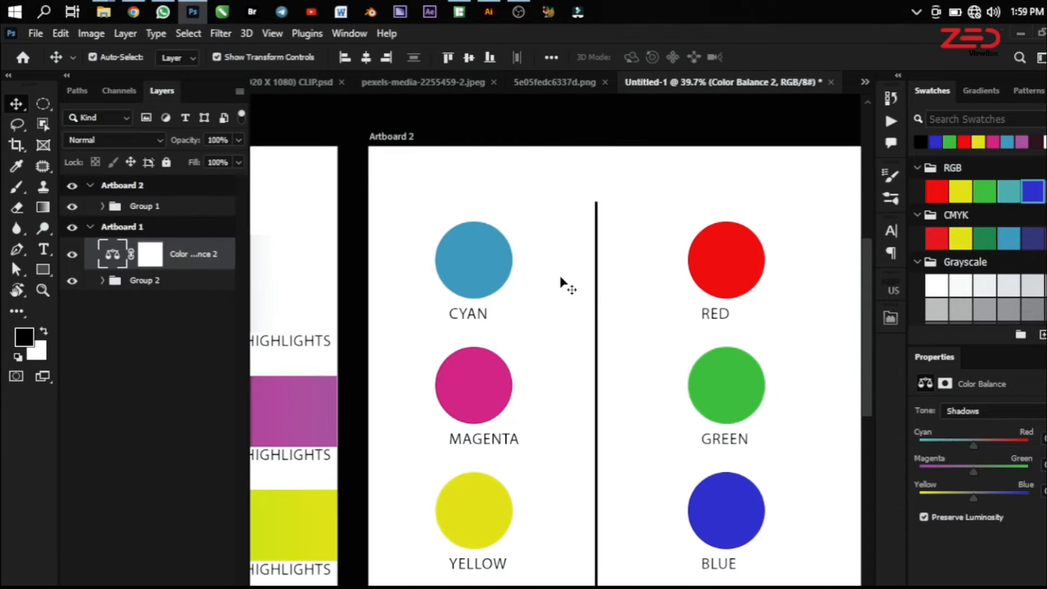
{"action": "left_click_drag", "start_coordinate": [468, 346], "coordinate": [697, 367]}
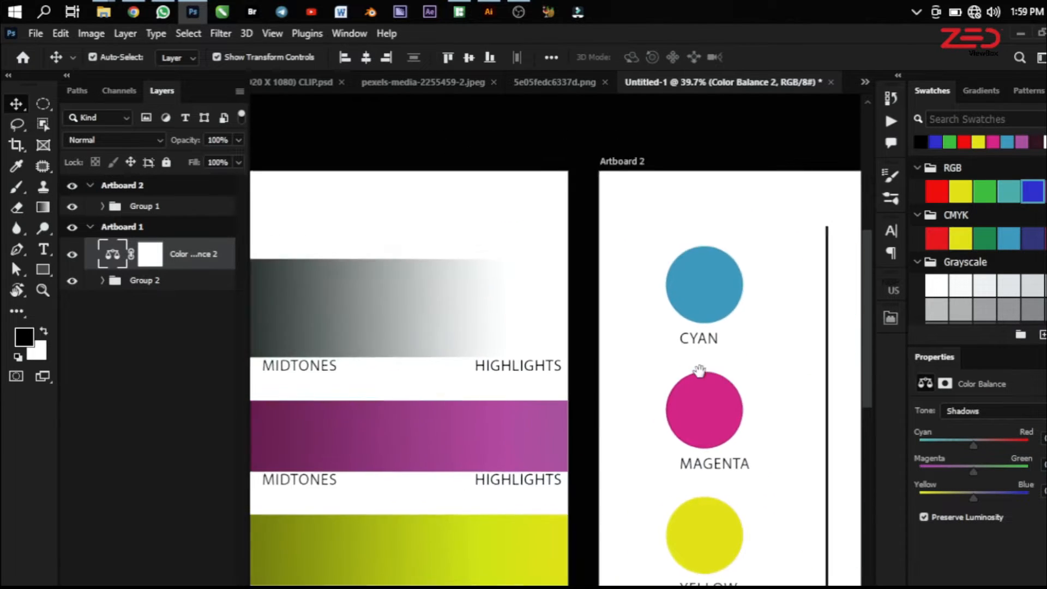
{"action": "left_click_drag", "start_coordinate": [496, 325], "coordinate": [704, 259]}
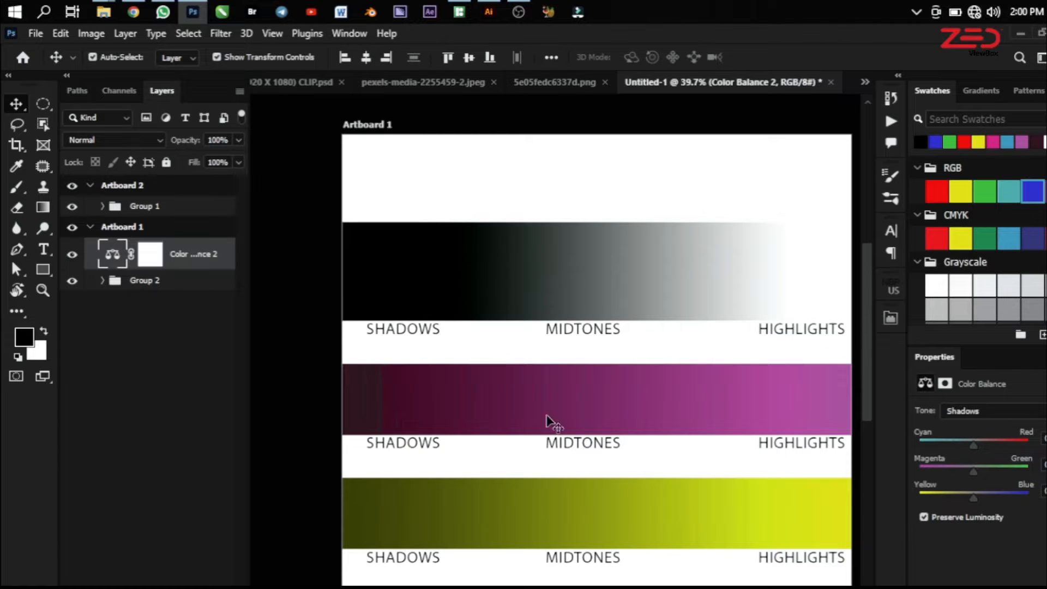
{"action": "left_click_drag", "start_coordinate": [596, 376], "coordinate": [515, 317]}
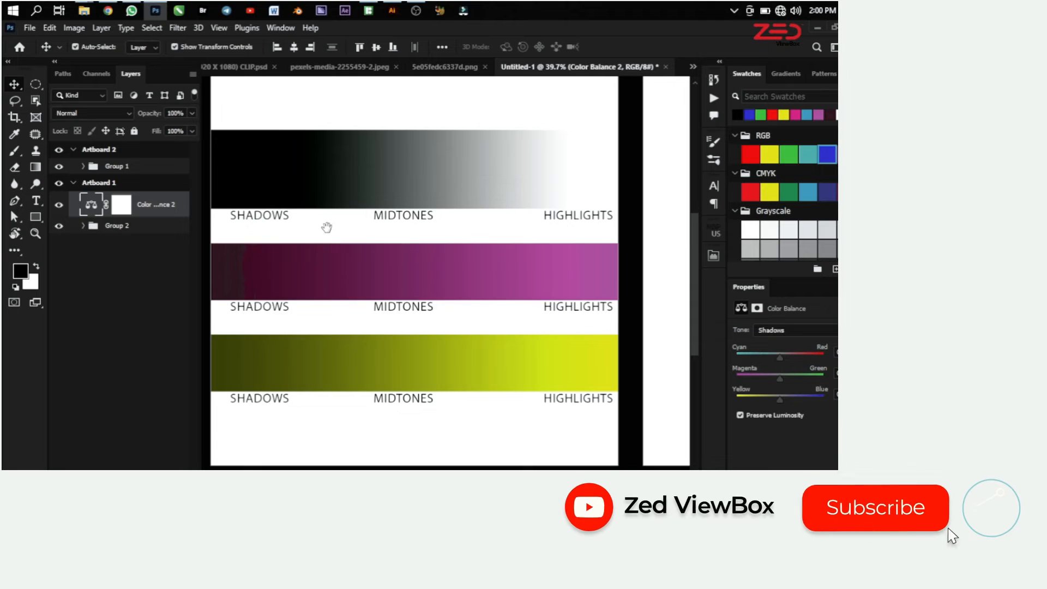
{"action": "left_click_drag", "start_coordinate": [326, 228], "coordinate": [346, 236]}
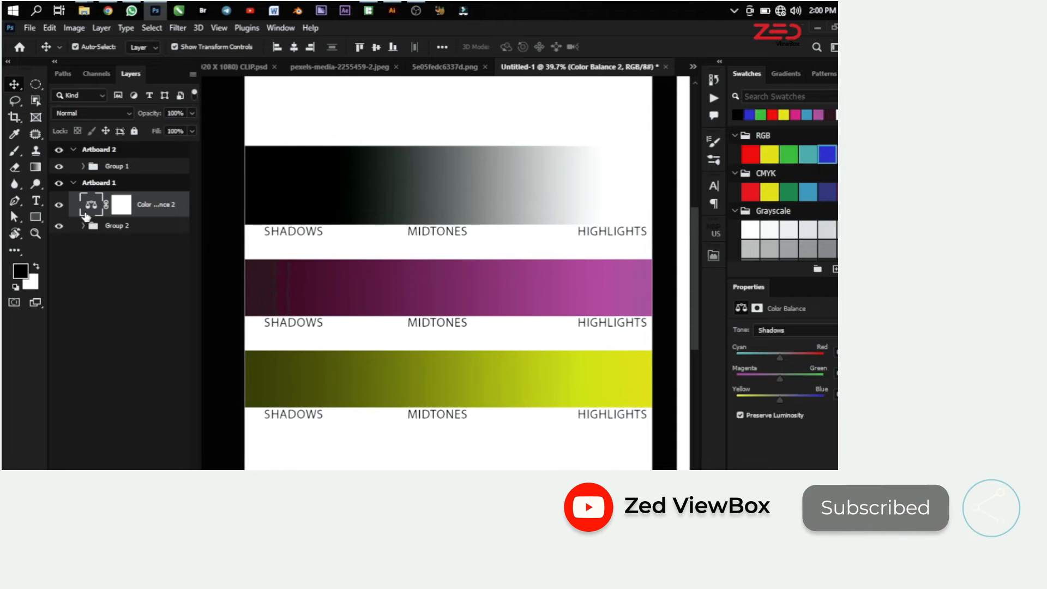
{"action": "left_click_drag", "start_coordinate": [782, 355], "coordinate": [789, 356]}
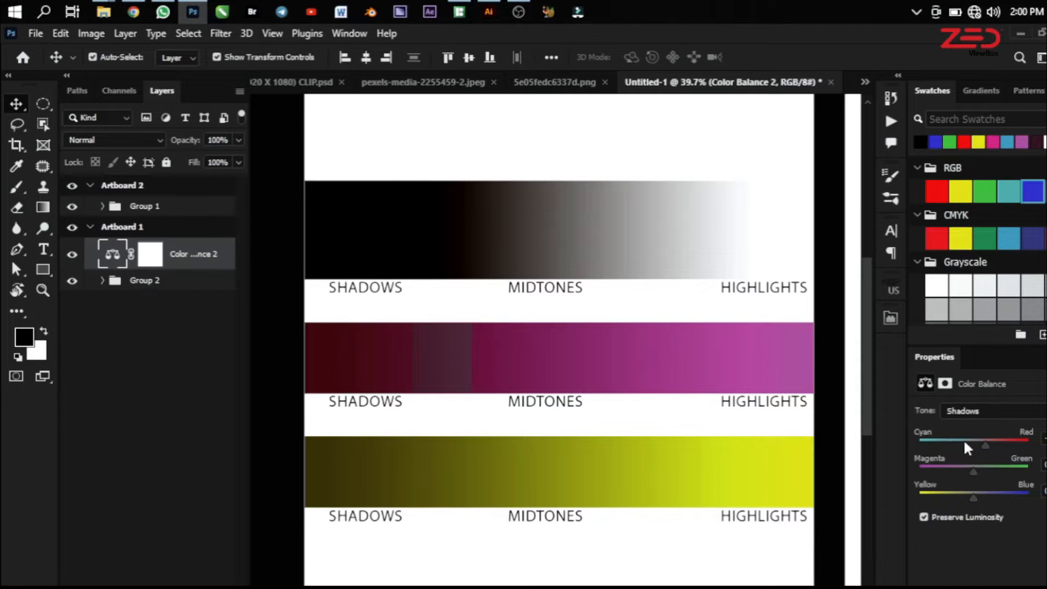
{"action": "left_click_drag", "start_coordinate": [985, 444], "coordinate": [1003, 449]}
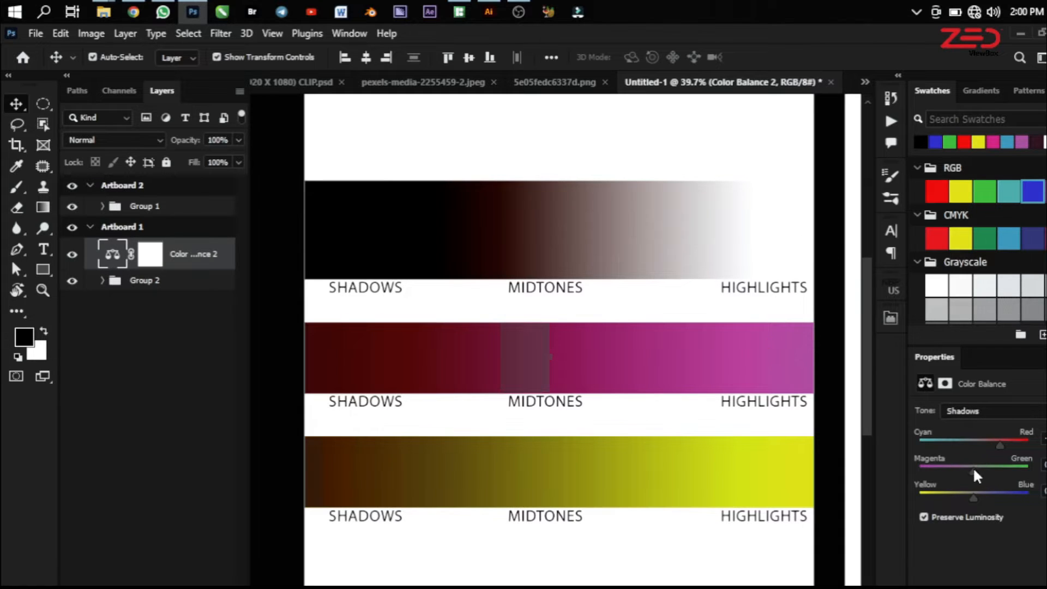
Shift the Yellow–Blue balance of the Highlights strongly toward yellow and compare the gradients with the adjustment layer hidden and shown
{"action": "left_click", "coordinate": [974, 411]}
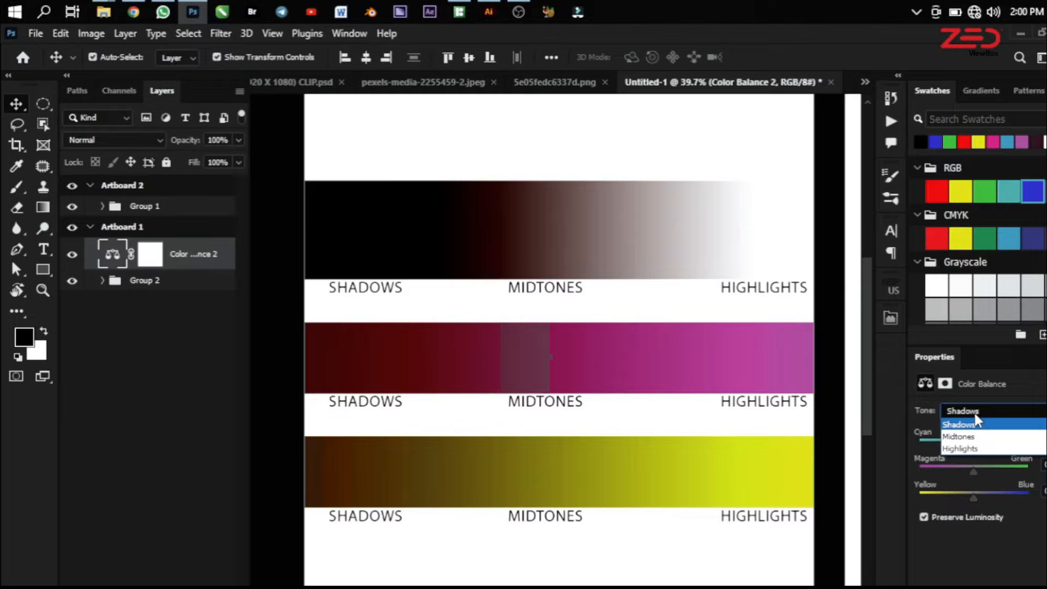
{"action": "left_click", "coordinate": [974, 449]}
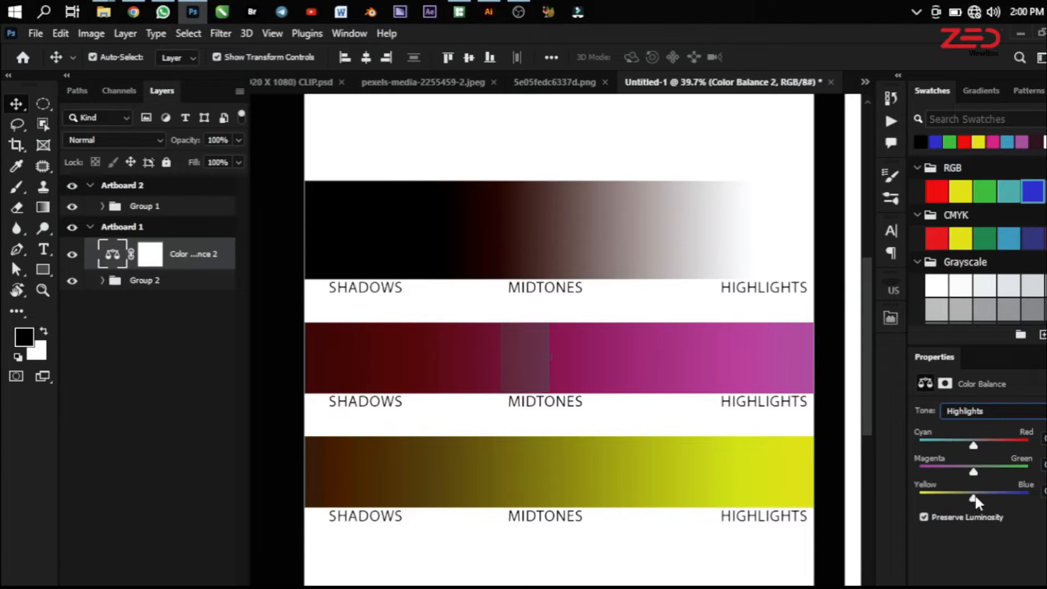
{"action": "left_click_drag", "start_coordinate": [974, 499], "coordinate": [947, 500]}
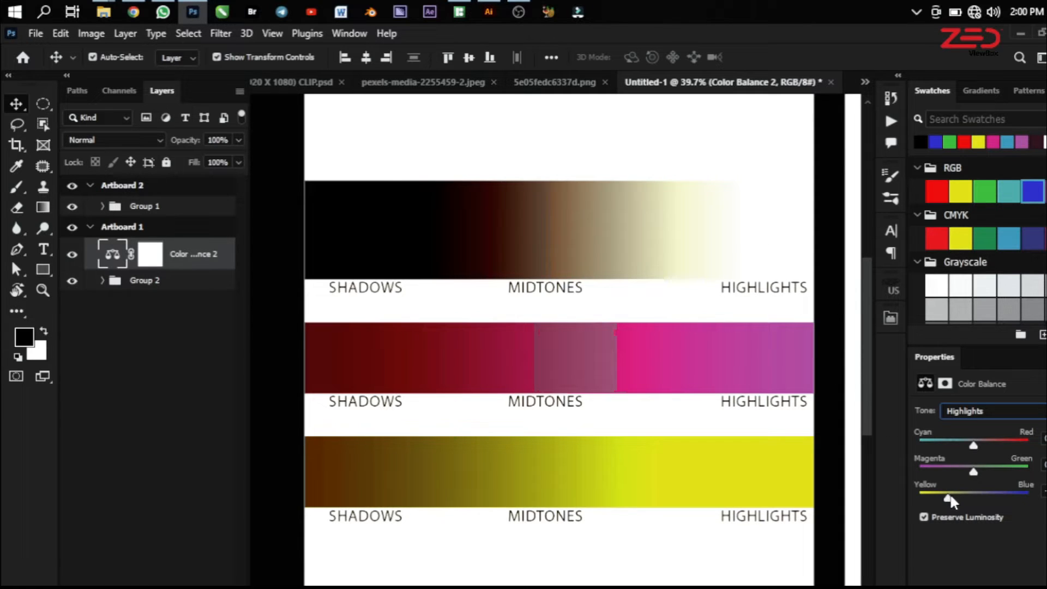
{"action": "left_click_drag", "start_coordinate": [950, 497], "coordinate": [934, 497]}
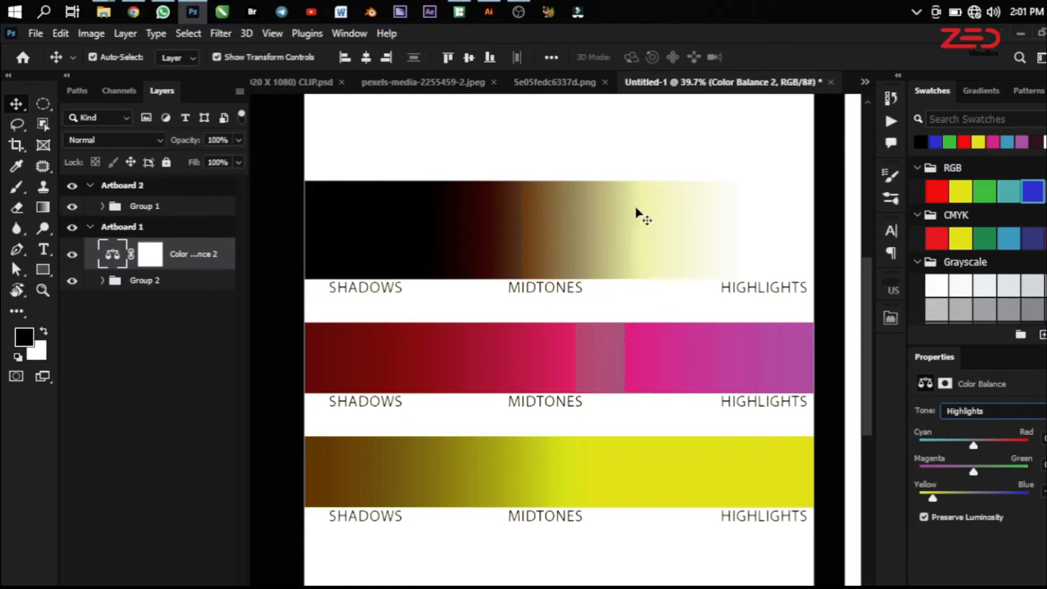
{"action": "left_click", "coordinate": [73, 254]}
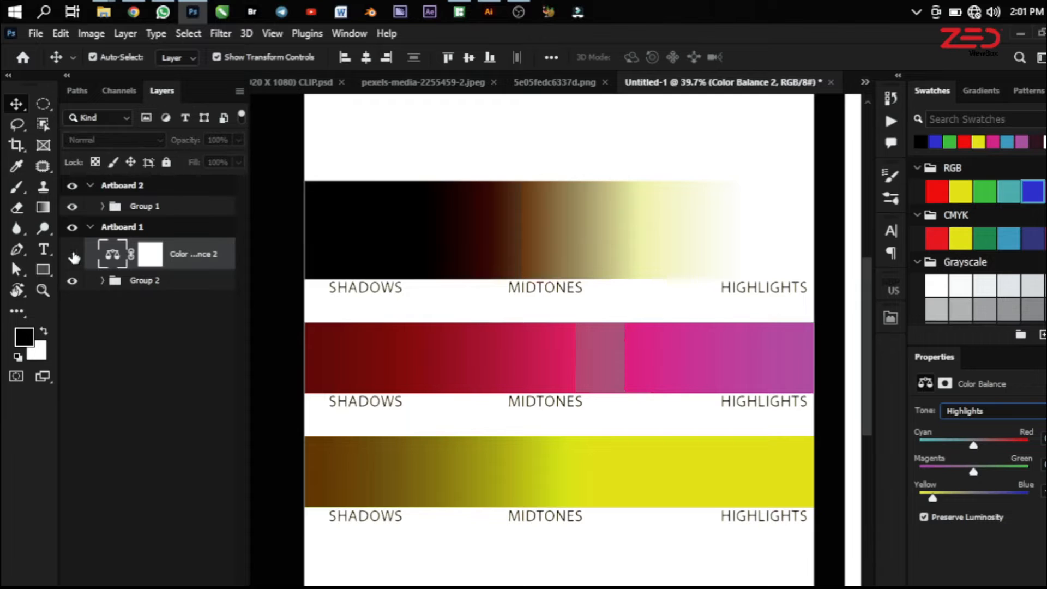
{"action": "left_click", "coordinate": [73, 254]}
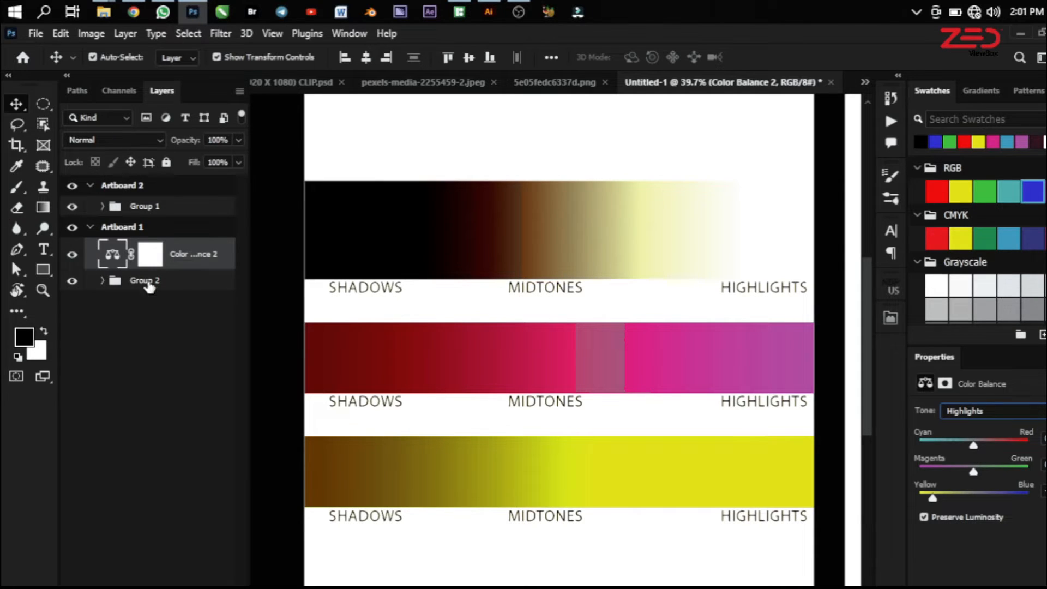
Try clipping the Color Balance layer to Group 2, release it again and set the tone to Midtones
{"action": "key", "text": "ctrl+alt+g"}
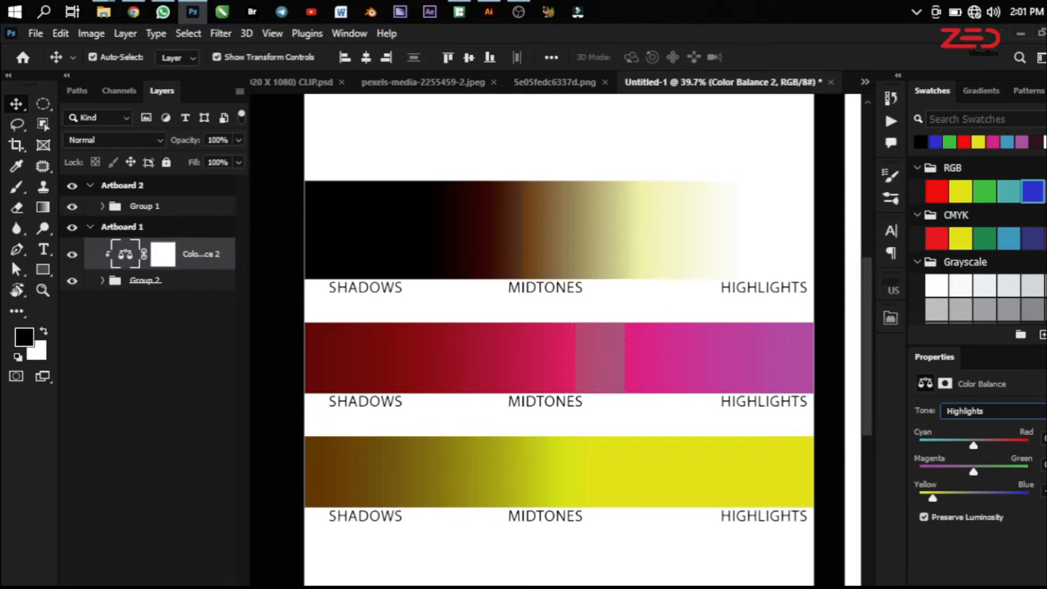
{"action": "left_click", "coordinate": [143, 270], "text": "alt"}
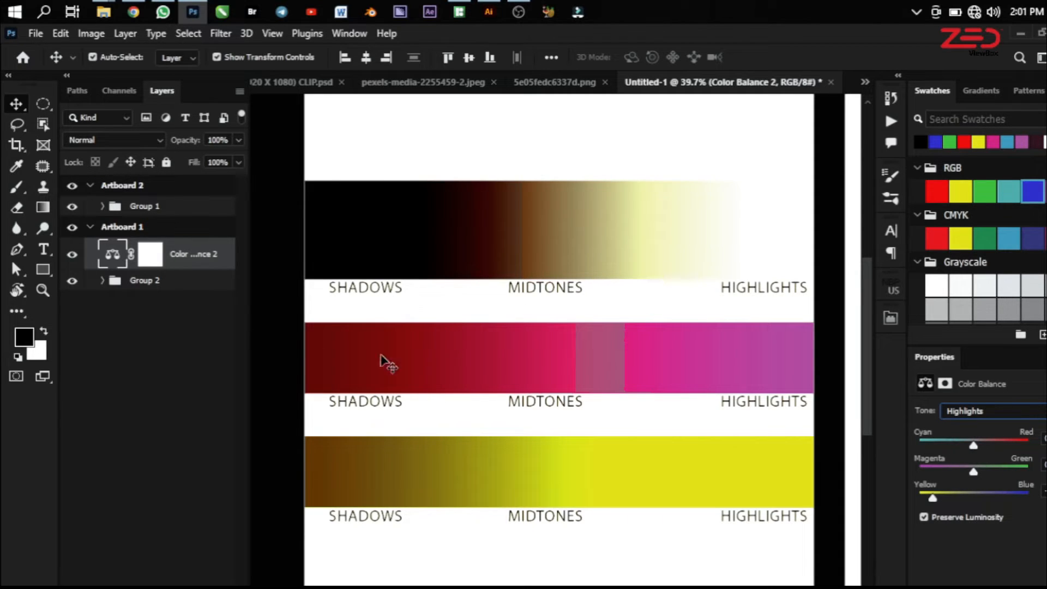
{"action": "key", "text": "Up"}
Move the Color Balance 2 layer into Group 2 directly above the yellow gradient layer and clip it to that layer
{"action": "left_click", "coordinate": [102, 280]}
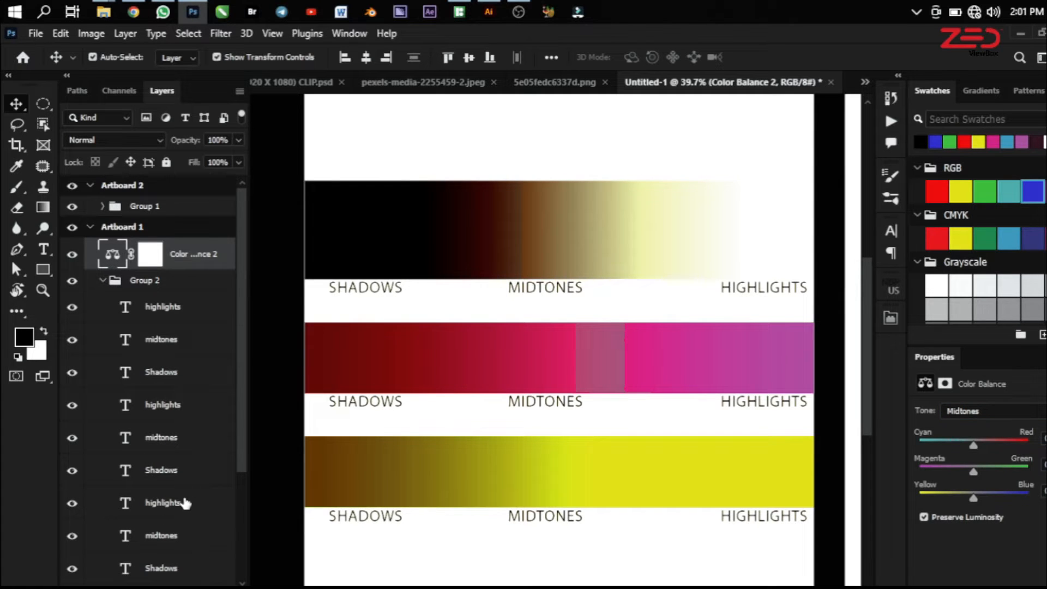
{"action": "left_click_drag", "start_coordinate": [239, 364], "coordinate": [239, 468]}
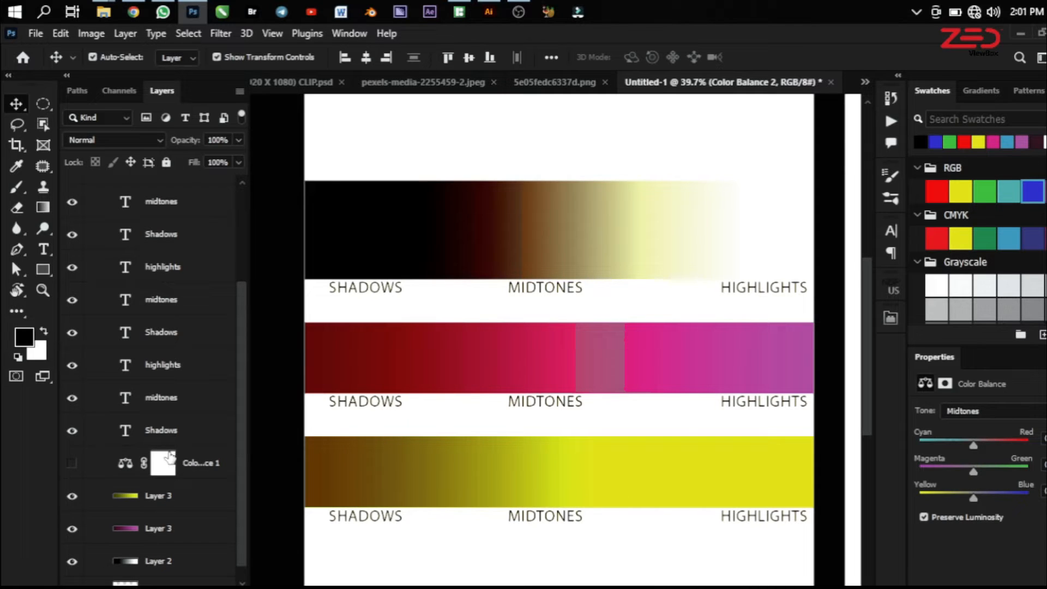
{"action": "scroll", "coordinate": [203, 392], "scroll_direction": "up", "scroll_amount": 3}
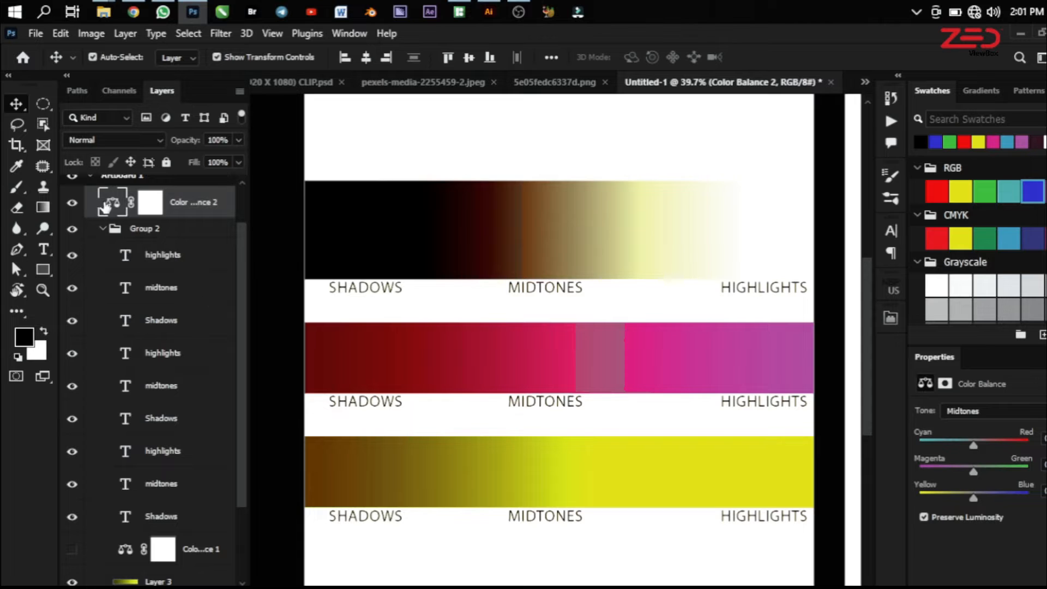
{"action": "left_click_drag", "start_coordinate": [112, 202], "coordinate": [159, 556]}
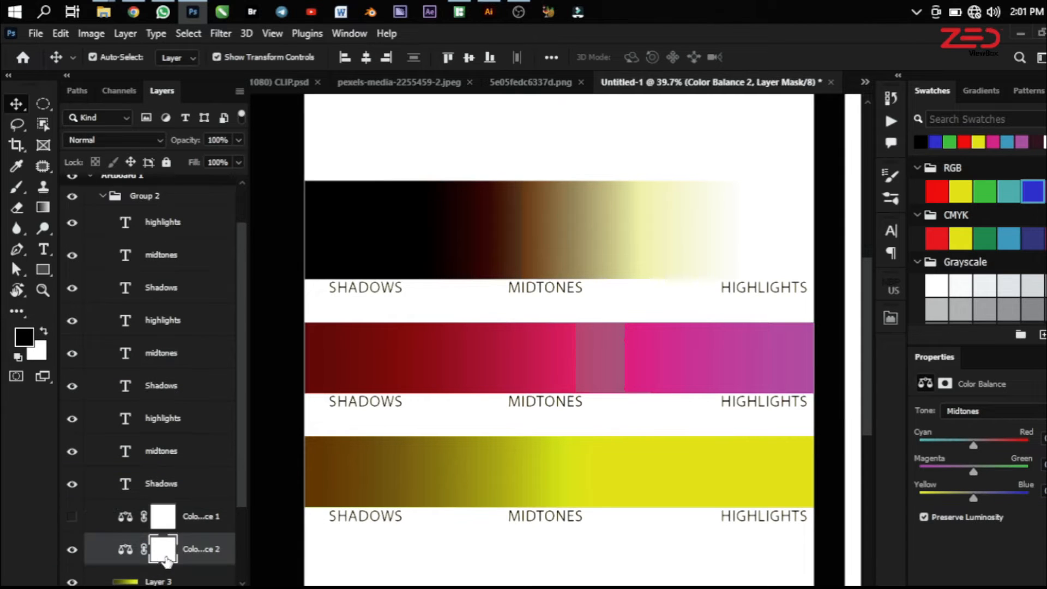
{"action": "scroll", "coordinate": [163, 524], "scroll_direction": "down", "scroll_amount": 2}
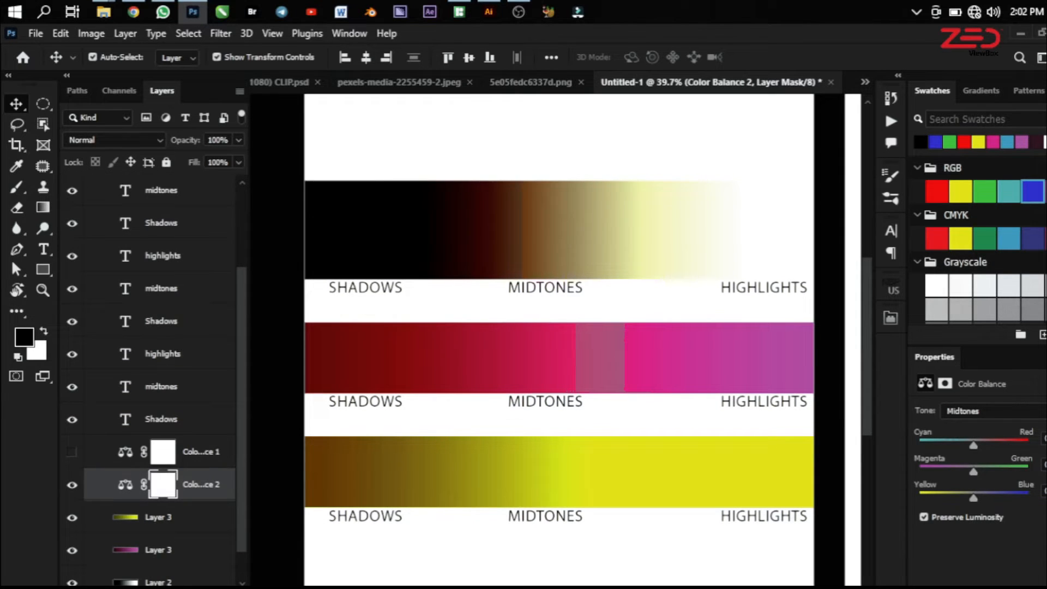
{"action": "key", "text": "ctrl+alt+g"}
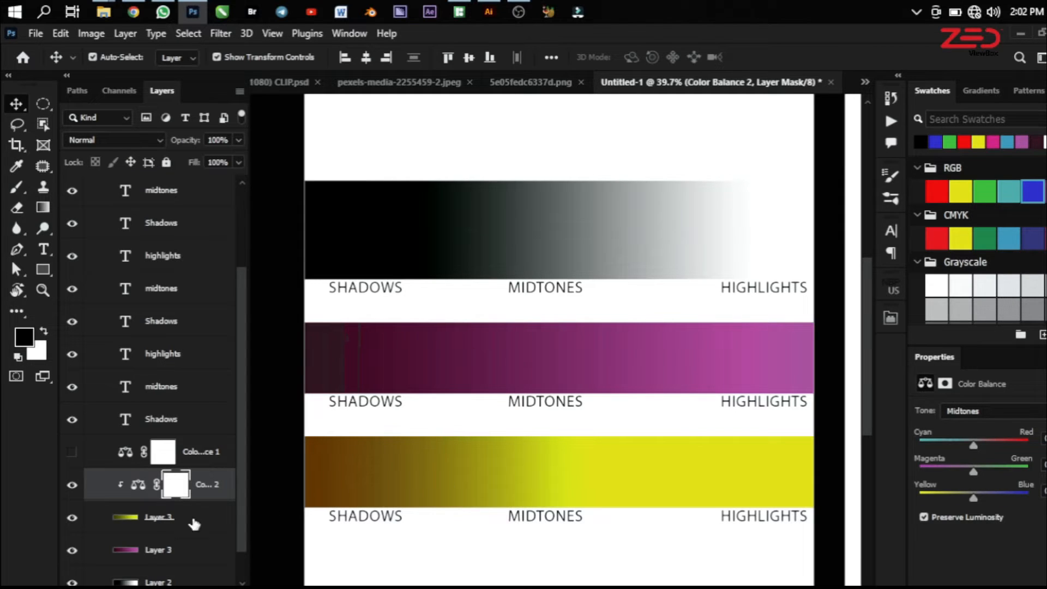
Move the Color Balance 2 layer directly above the magenta gradient layer and clip it to that layer
{"action": "left_click_drag", "start_coordinate": [143, 484], "coordinate": [145, 539]}
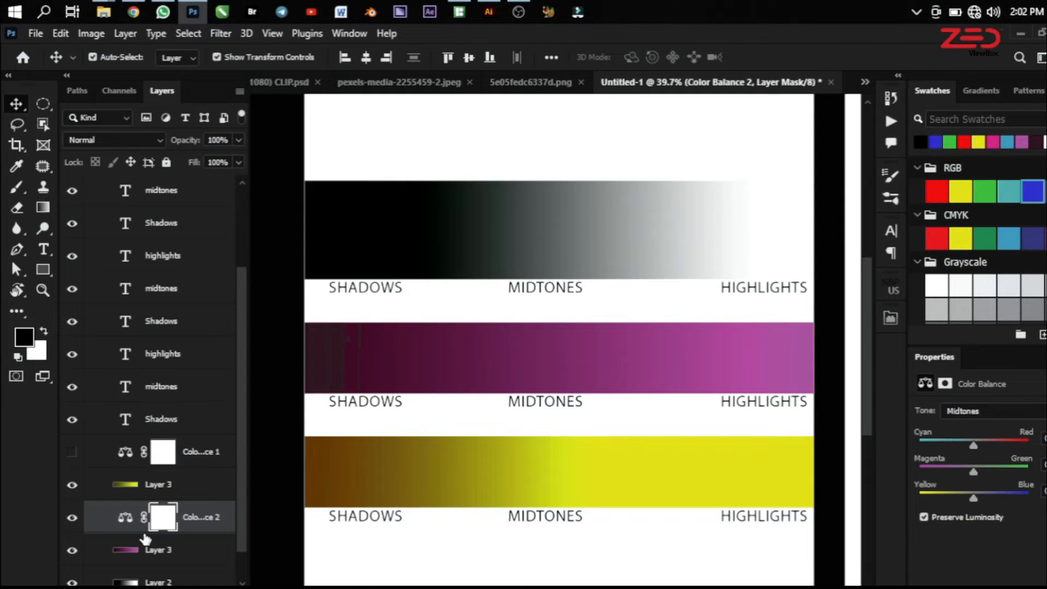
{"action": "key", "text": "ctrl+alt+g"}
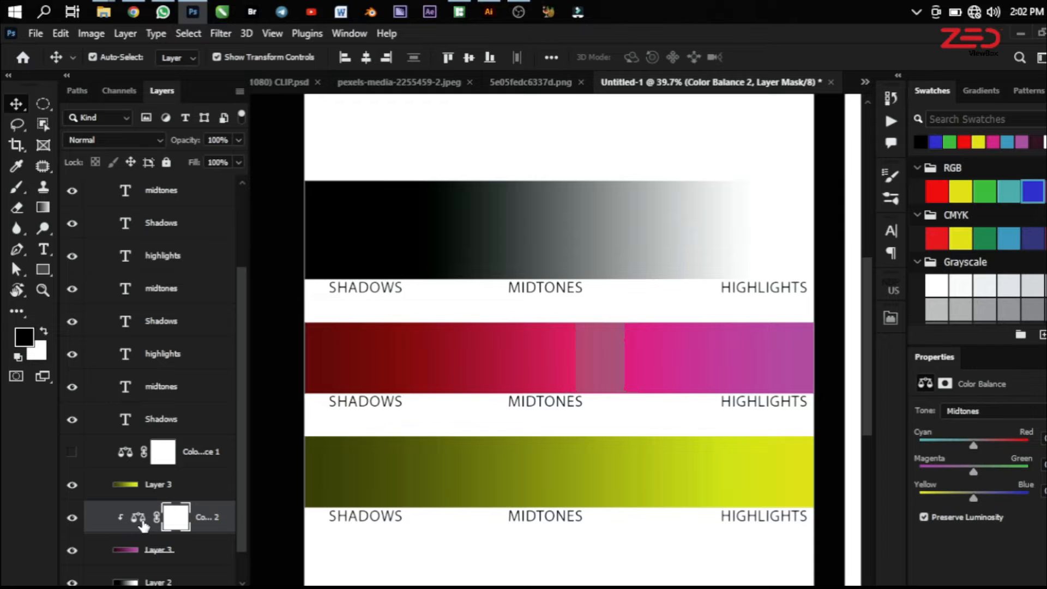
{"action": "scroll", "coordinate": [243, 529], "scroll_direction": "down", "scroll_amount": 1}
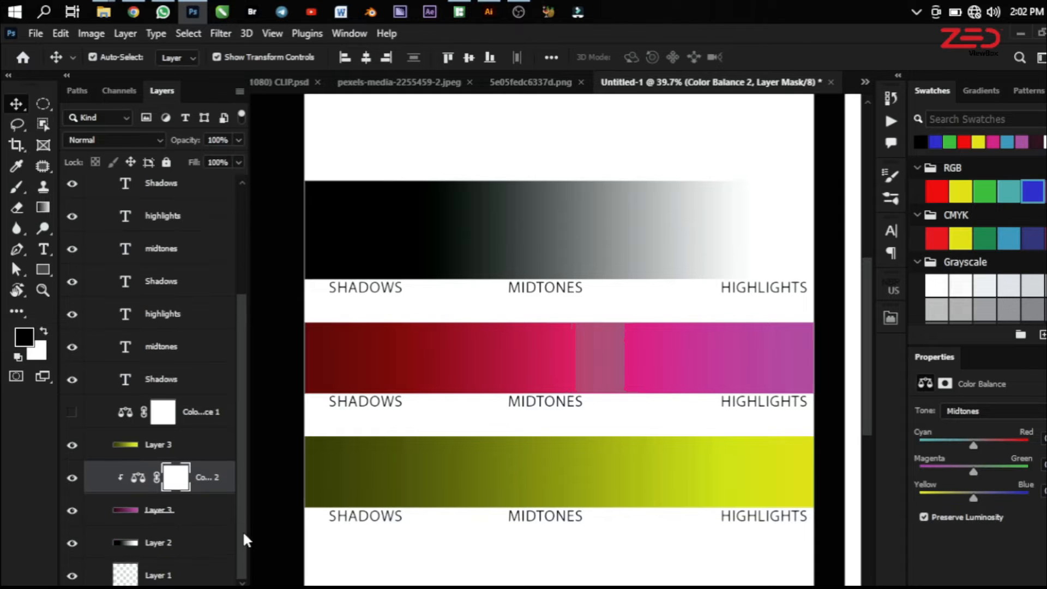
Move the Color Balance 2 layer back out above Group 2, unclipped, and collapse the group
{"action": "left_click_drag", "start_coordinate": [135, 484], "coordinate": [194, 198]}
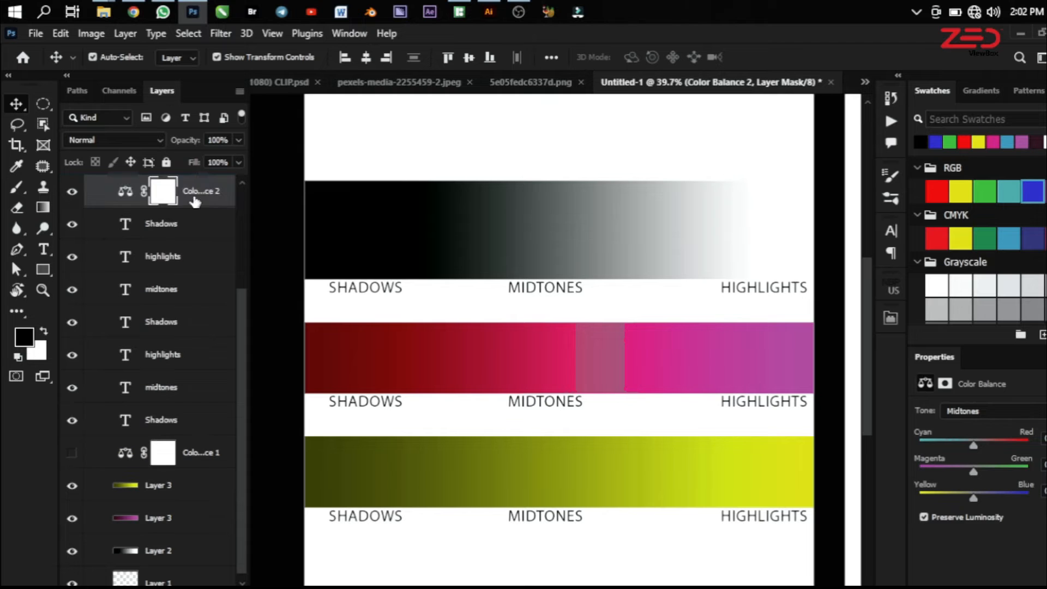
{"action": "scroll", "coordinate": [129, 327], "scroll_direction": "up", "scroll_amount": 4}
{"action": "left_click_drag", "start_coordinate": [123, 352], "coordinate": [134, 242]}
{"action": "left_click", "coordinate": [102, 282]}
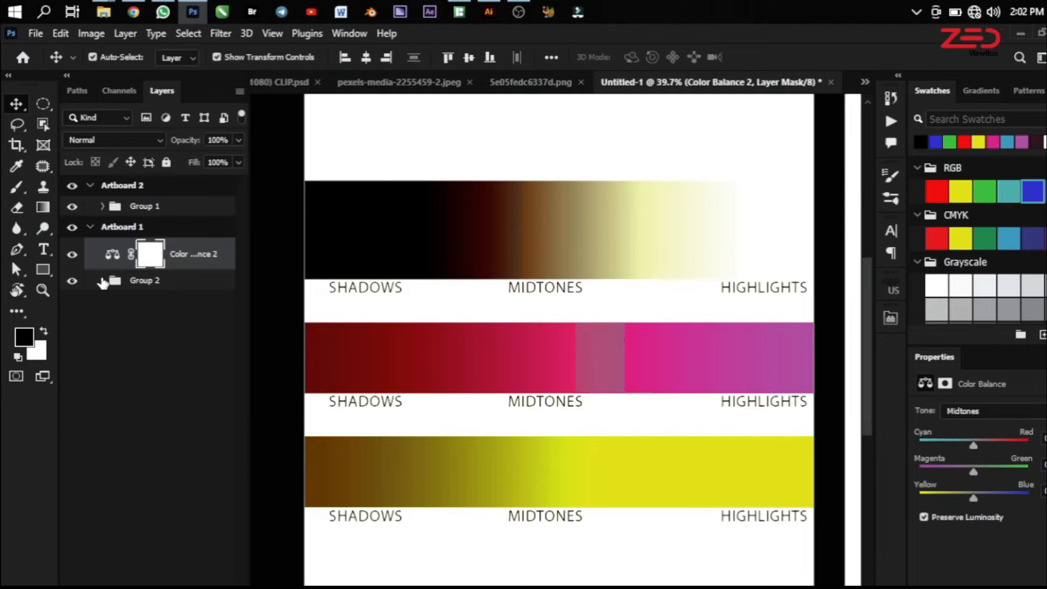
Switch to the 5e05fedc6337d.png photo and add a Color Balance adjustment layer above Layer 1
{"action": "scroll", "coordinate": [718, 364], "scroll_direction": "down", "scroll_amount": 2}
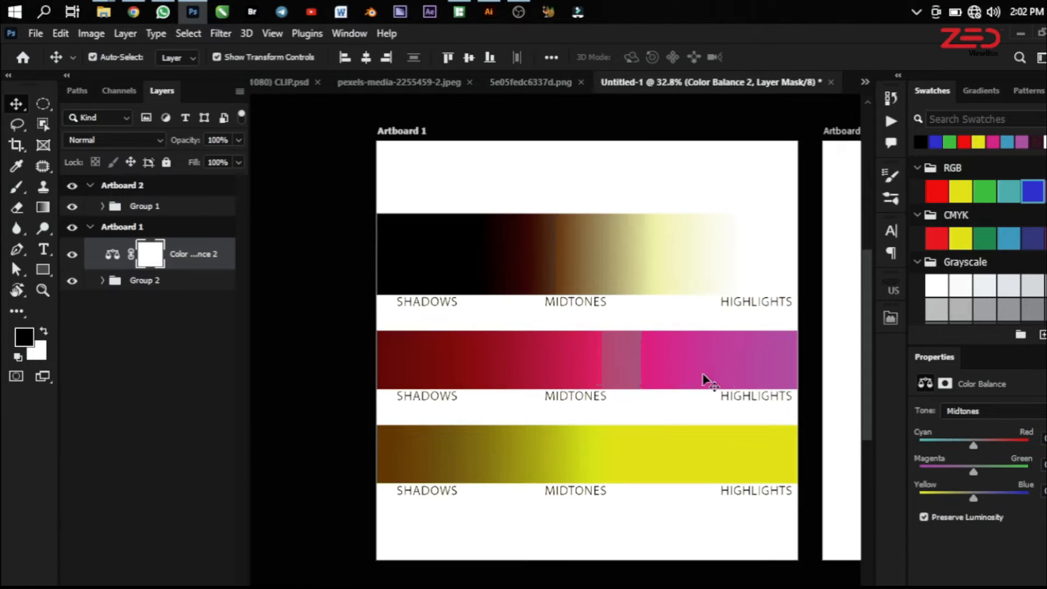
{"action": "scroll", "coordinate": [671, 365], "scroll_direction": "up", "scroll_amount": 2}
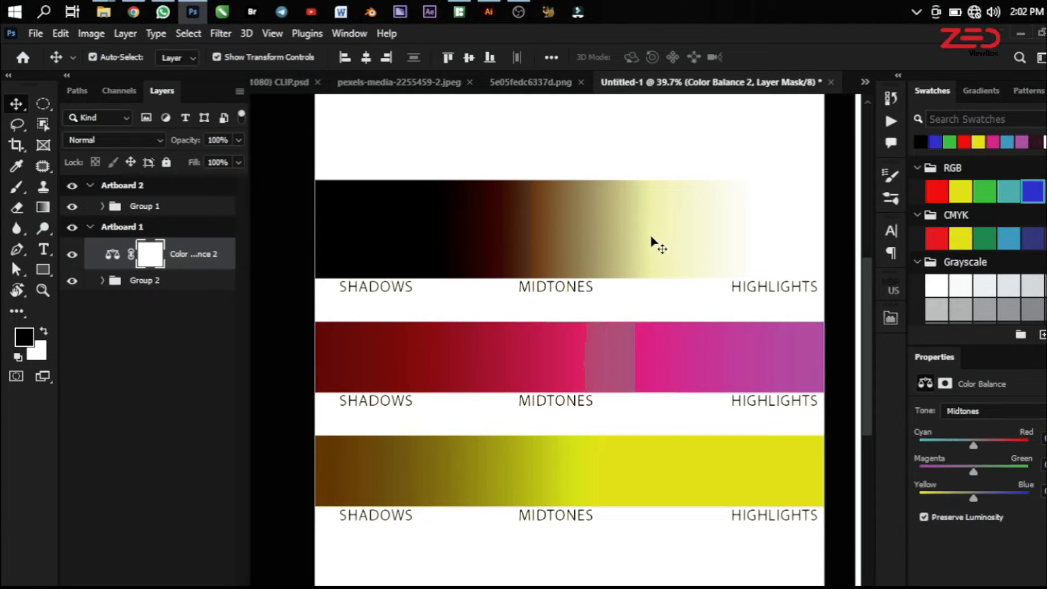
{"action": "left_click", "coordinate": [526, 77]}
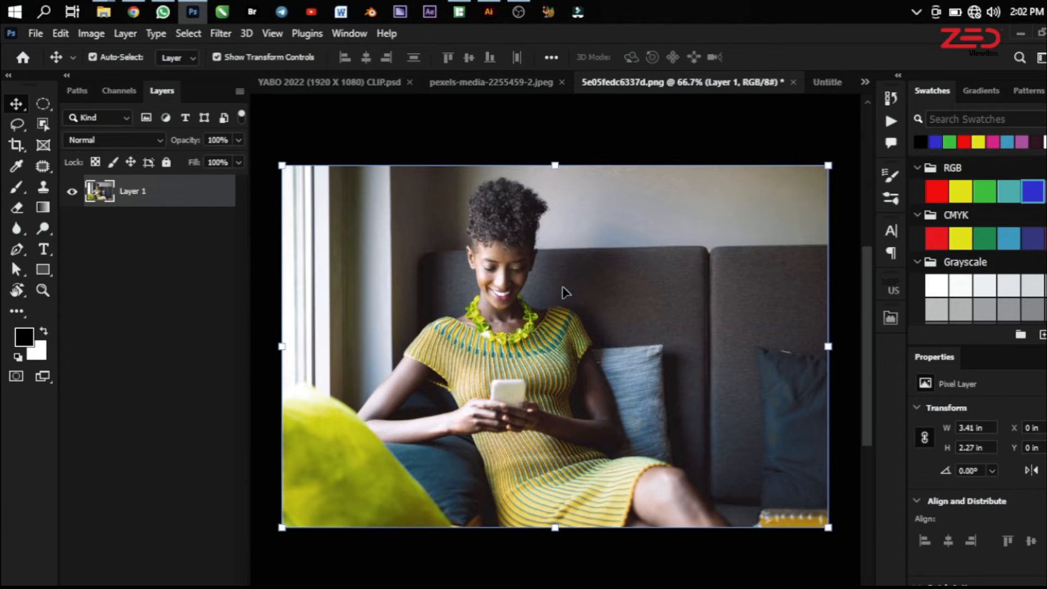
{"action": "scroll", "coordinate": [554, 306], "scroll_direction": "up", "scroll_amount": 2, "text": "alt"}
{"action": "scroll", "coordinate": [553, 308], "scroll_direction": "down", "scroll_amount": 2, "text": "alt"}
{"action": "scroll", "coordinate": [422, 324], "scroll_direction": "up", "scroll_amount": 1, "text": "alt"}
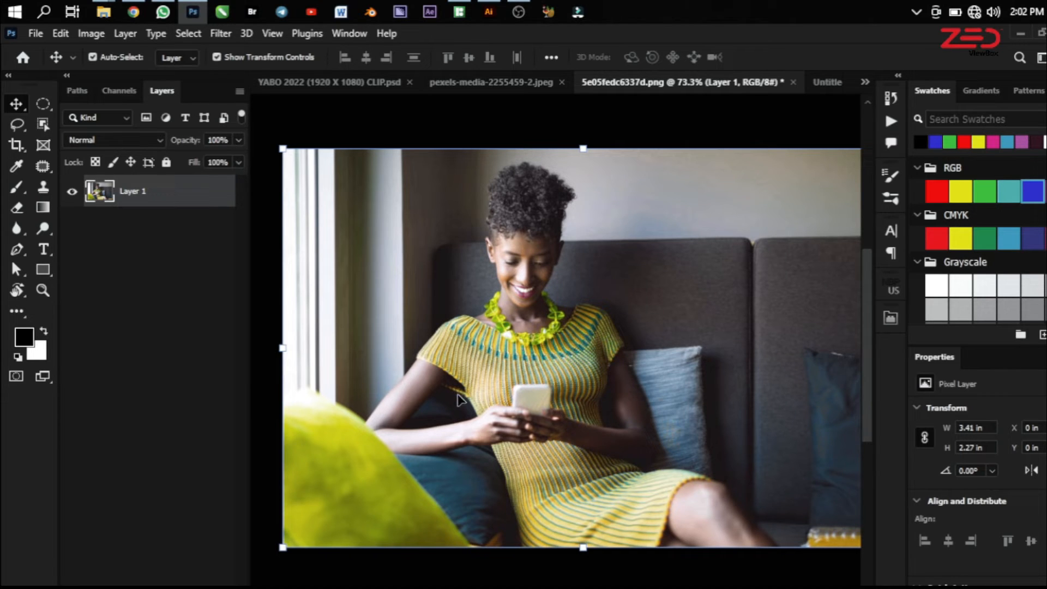
{"action": "left_click", "coordinate": [155, 587]}
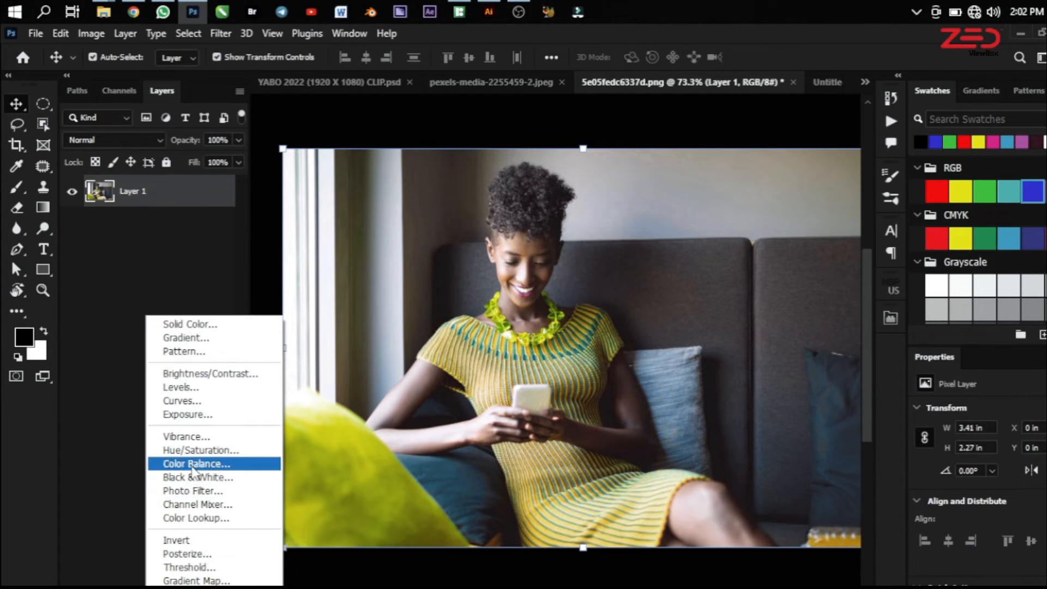
{"action": "left_click", "coordinate": [196, 464]}
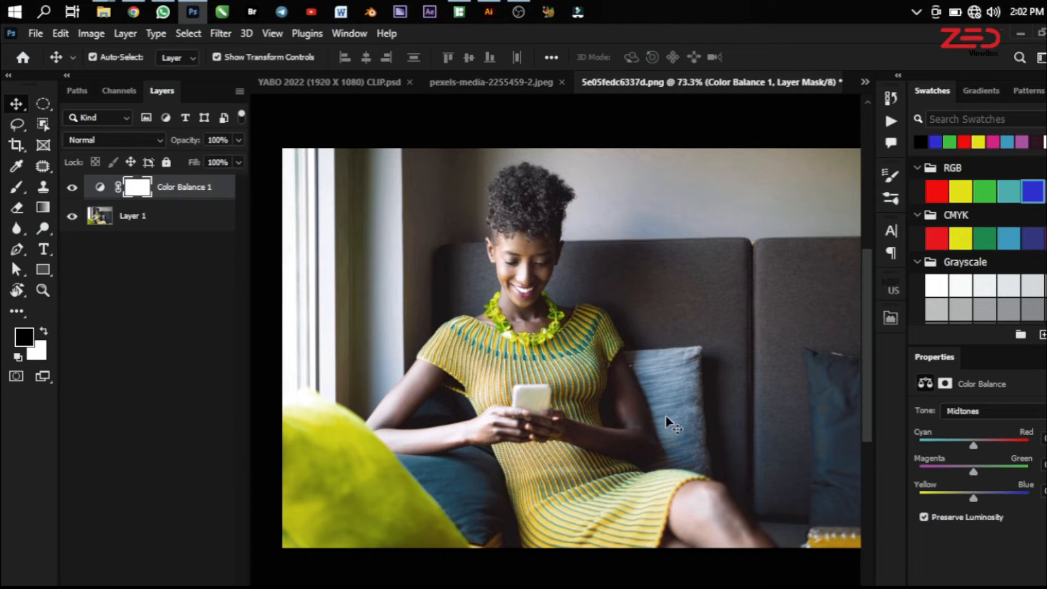
Use the Color Balance 1 adjustment to shift the photo's shadows slightly toward red and its highlights toward blue
{"action": "left_click", "coordinate": [961, 412]}
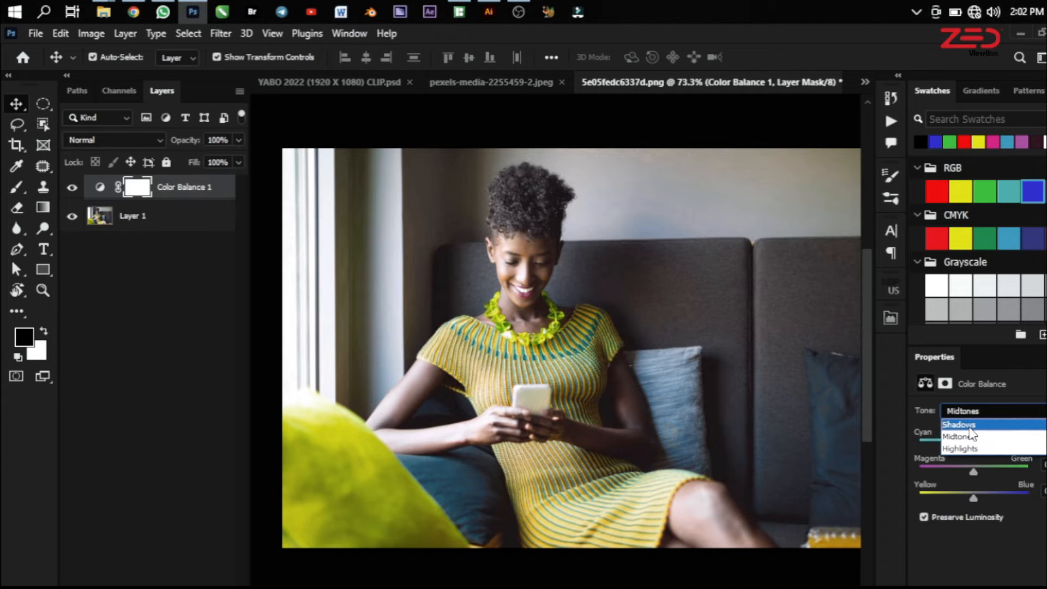
{"action": "left_click", "coordinate": [965, 425]}
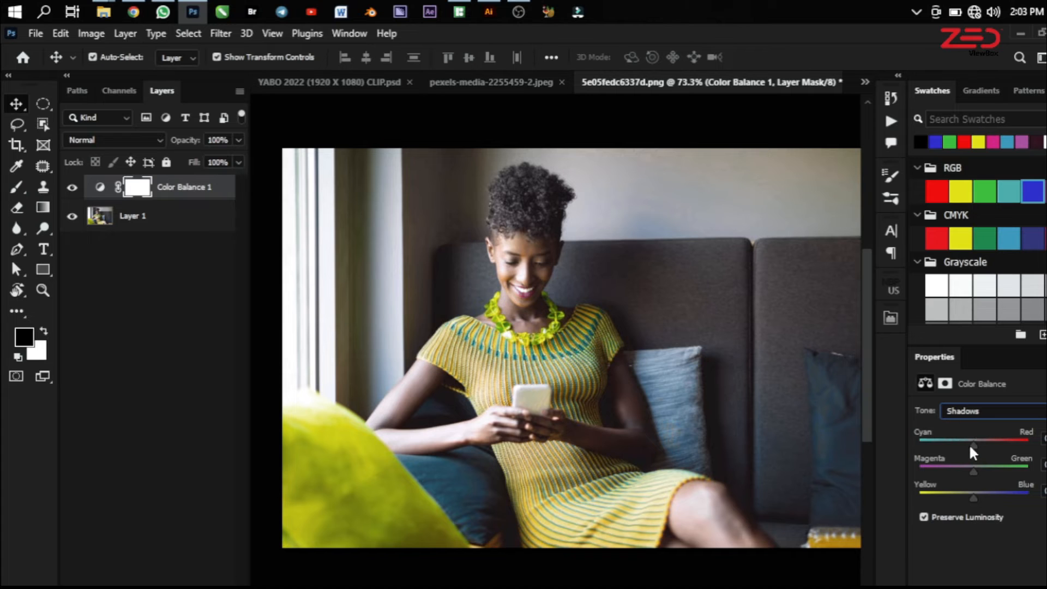
{"action": "left_click_drag", "start_coordinate": [973, 446], "coordinate": [979, 447]}
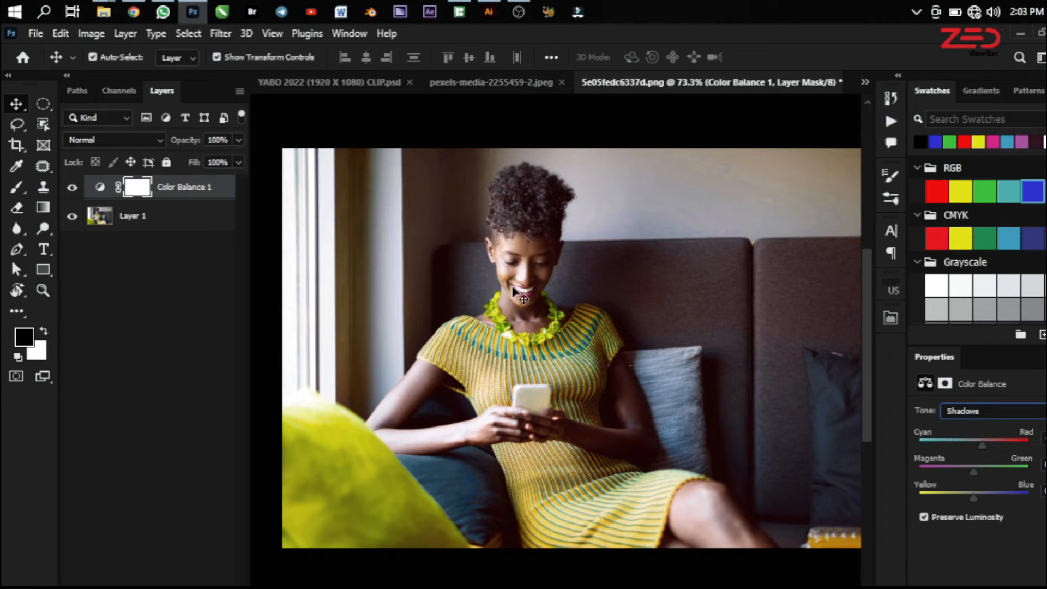
{"action": "left_click", "coordinate": [972, 413]}
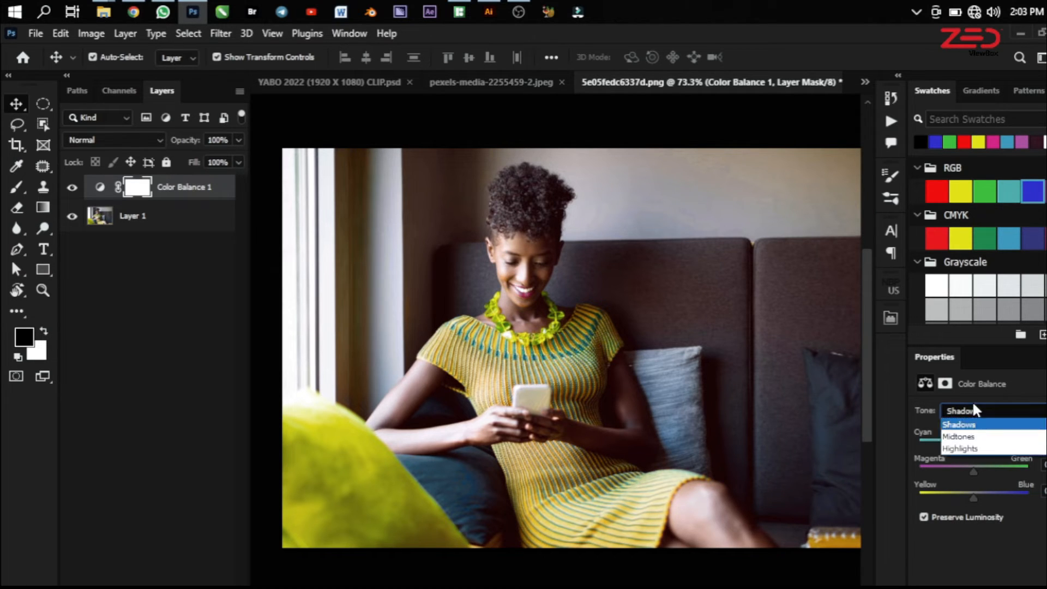
{"action": "left_click", "coordinate": [969, 447]}
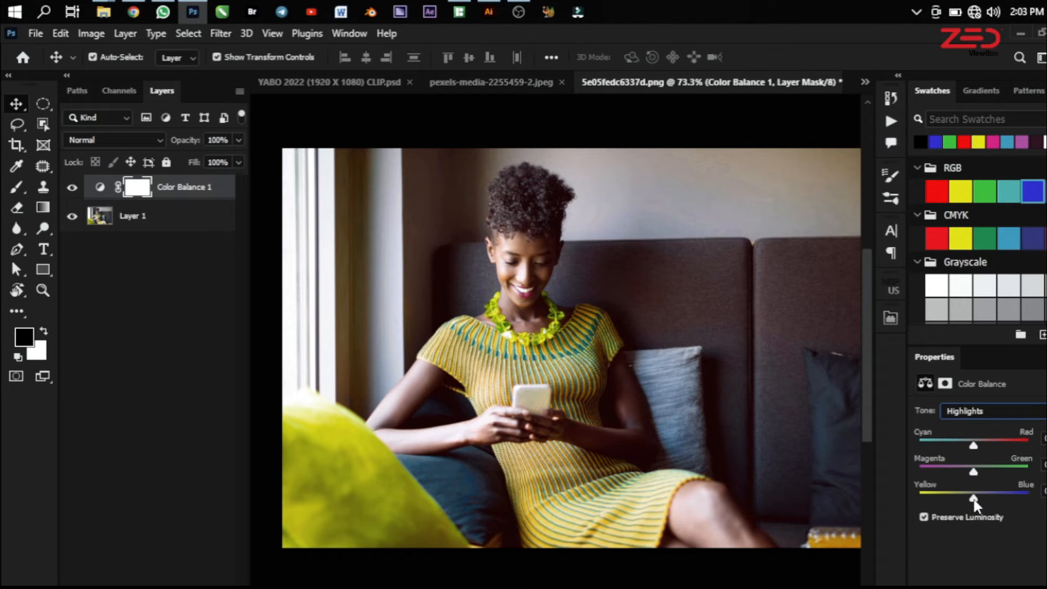
{"action": "left_click_drag", "start_coordinate": [981, 502], "coordinate": [985, 502]}
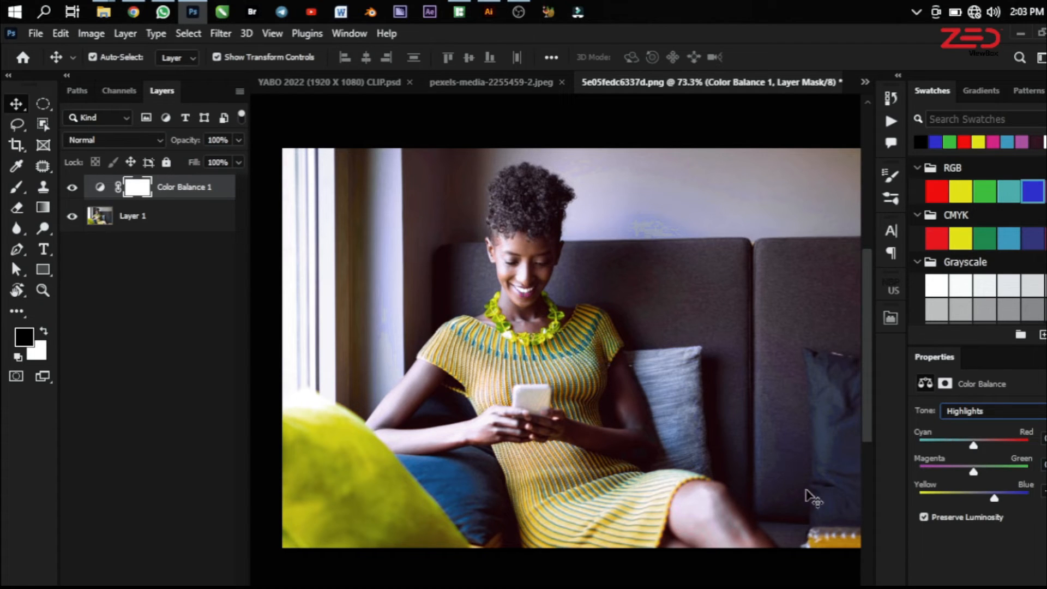
Shift the photo's midtones slightly toward red and its highlights toward cyan in the Color Balance 1 adjustment
{"action": "left_click", "coordinate": [980, 411]}
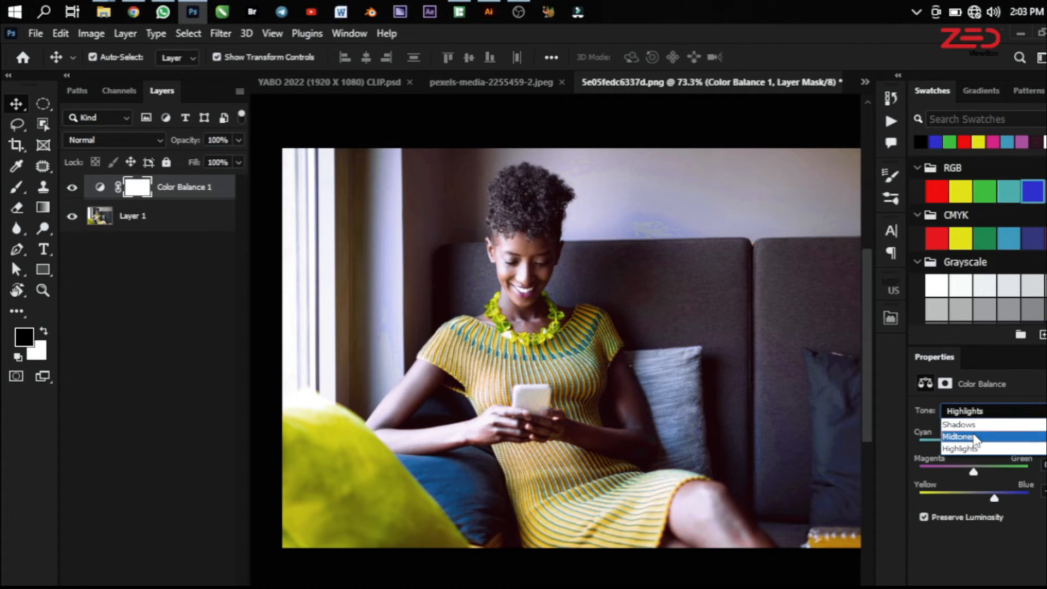
{"action": "left_click", "coordinate": [974, 437]}
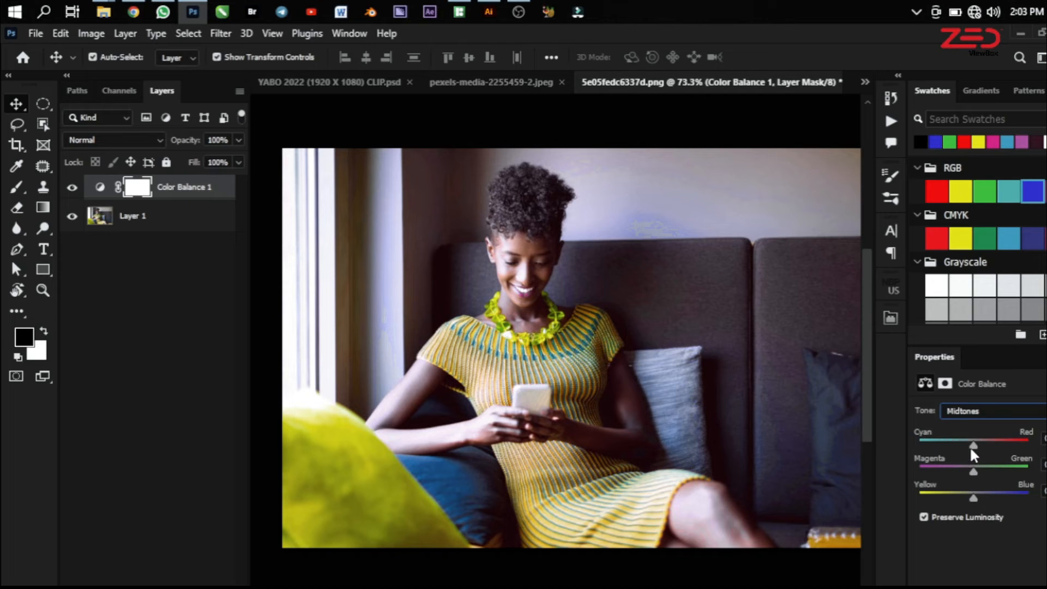
{"action": "left_click_drag", "start_coordinate": [974, 446], "coordinate": [979, 447]}
{"action": "left_click", "coordinate": [984, 411]}
{"action": "left_click", "coordinate": [976, 447]}
{"action": "left_click_drag", "start_coordinate": [973, 445], "coordinate": [959, 445]}
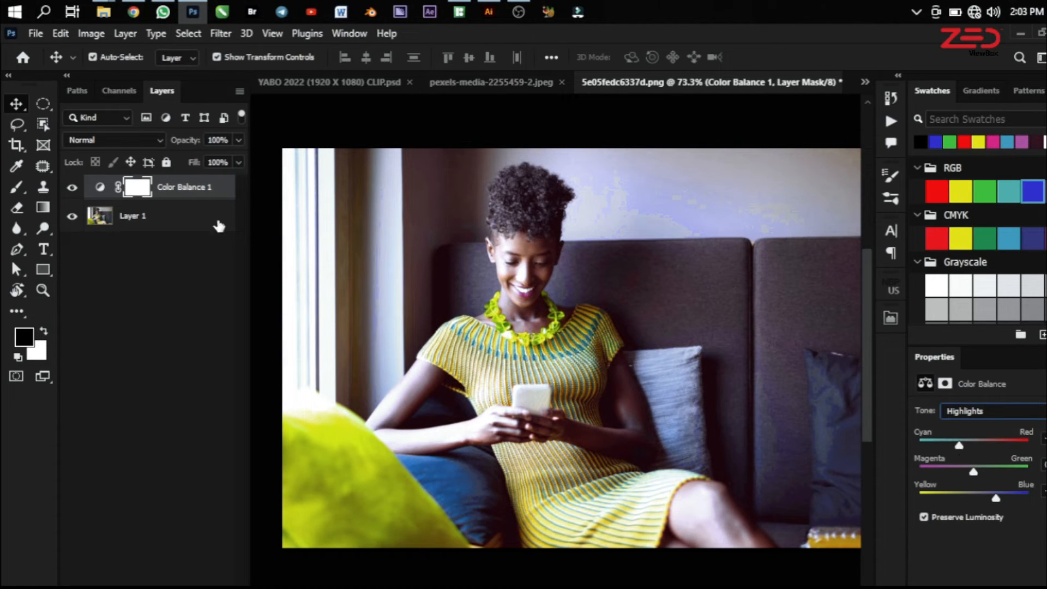
Hide and show the Color Balance 1 layer to compare the portrait before and after, then select its adjustment
{"action": "left_click", "coordinate": [72, 187]}
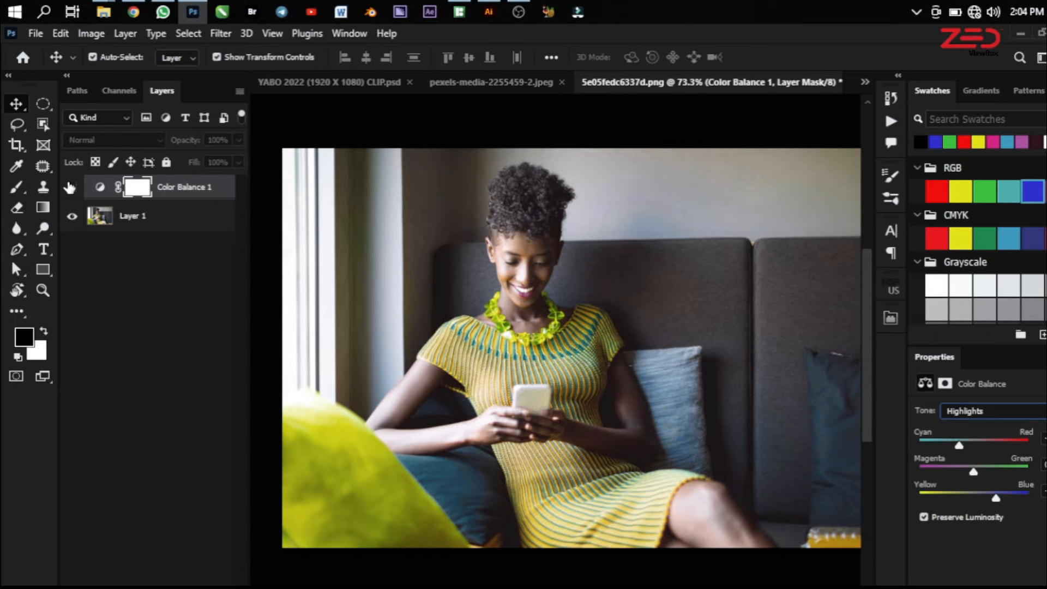
{"action": "left_click", "coordinate": [71, 187]}
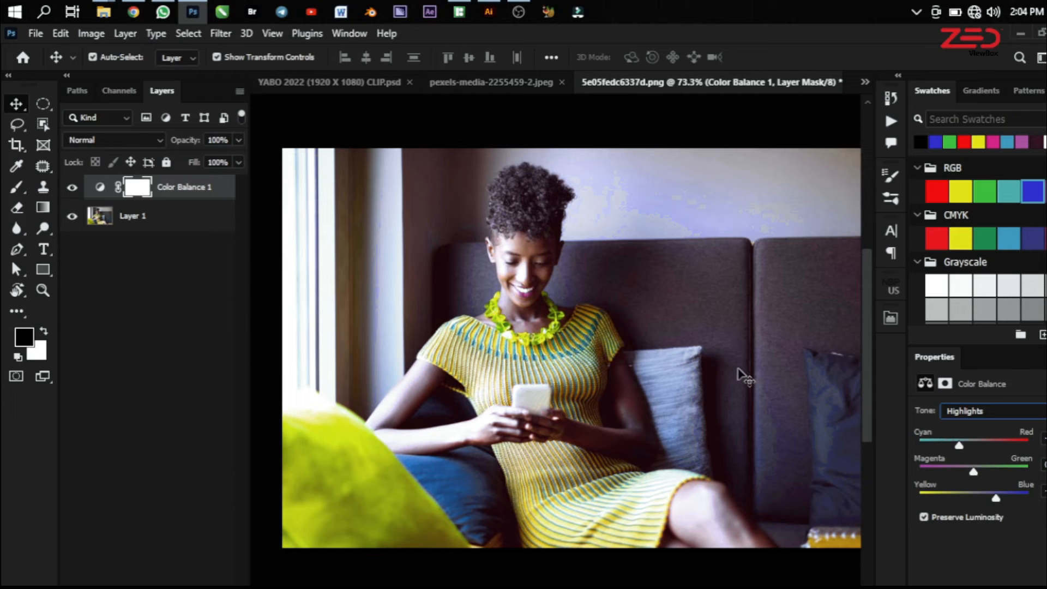
{"action": "left_click", "coordinate": [178, 188]}
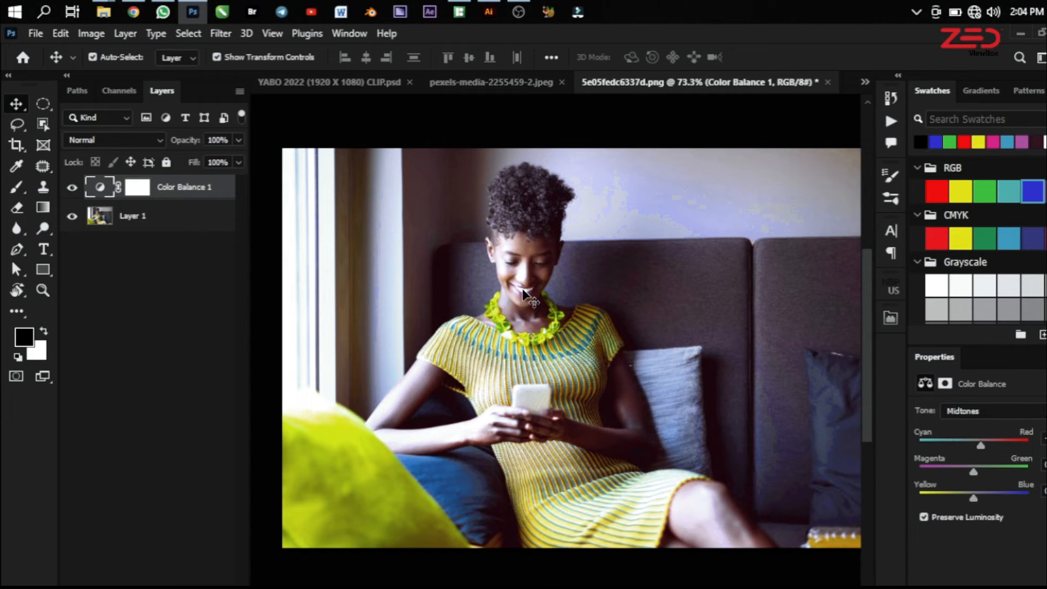
Switch to the pexels-media-2255459-2.jpeg photo and add a Color Balance adjustment layer above the Background
{"action": "left_click", "coordinate": [493, 79]}
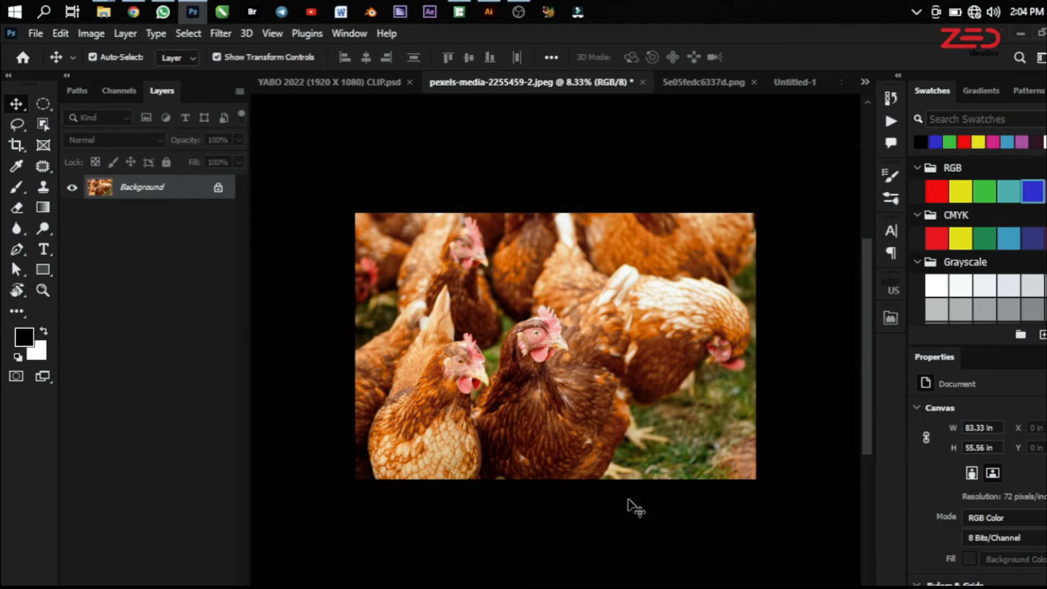
{"action": "left_click", "coordinate": [152, 586]}
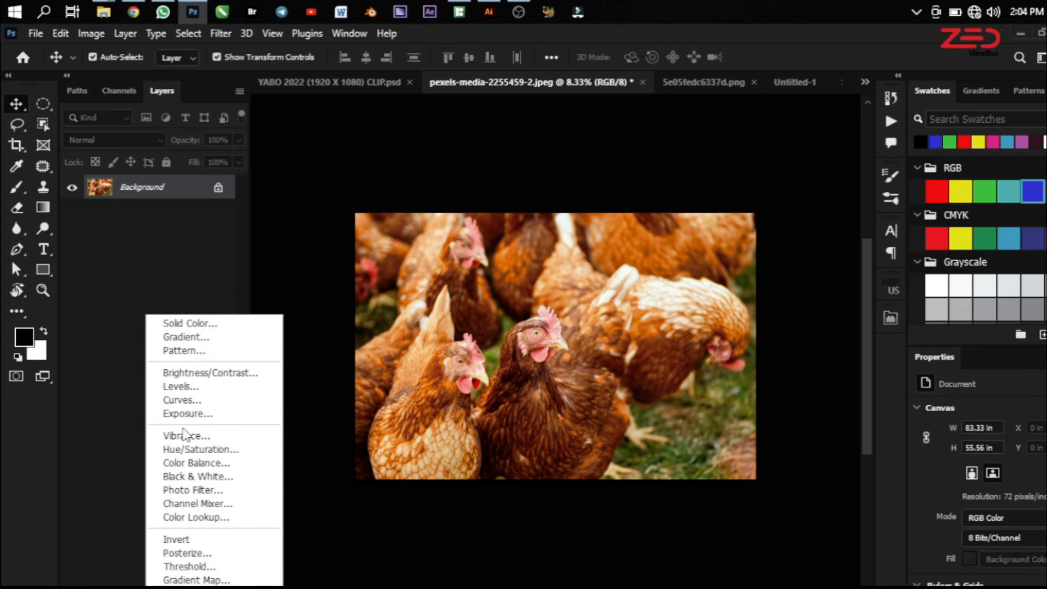
{"action": "left_click", "coordinate": [191, 464]}
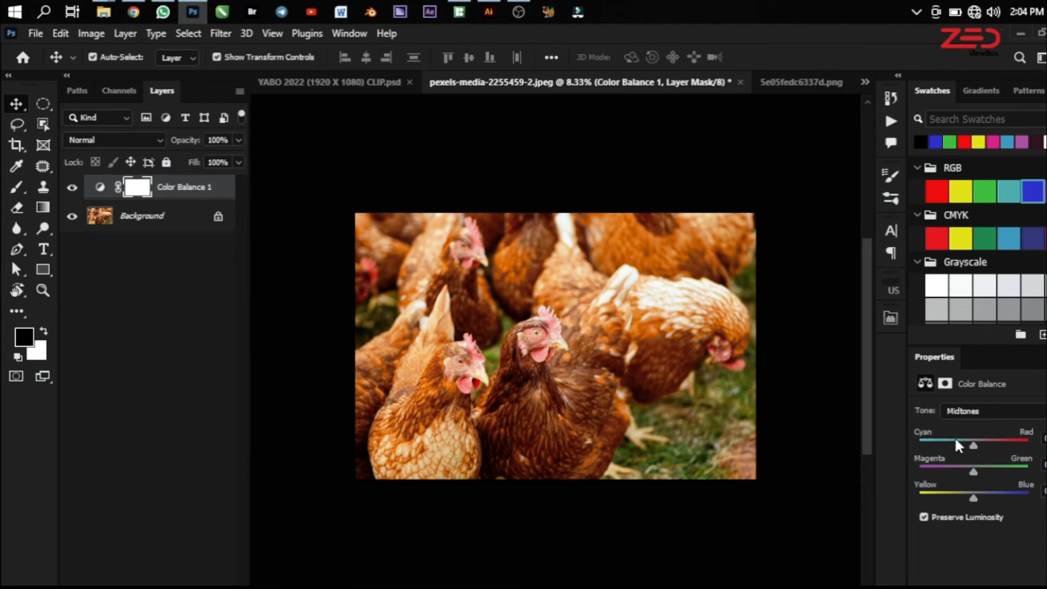
Shift the shadows of the chicken photo toward red and toggle the Color Balance layer's visibility to compare
{"action": "left_click", "coordinate": [969, 412]}
{"action": "left_click", "coordinate": [962, 424]}
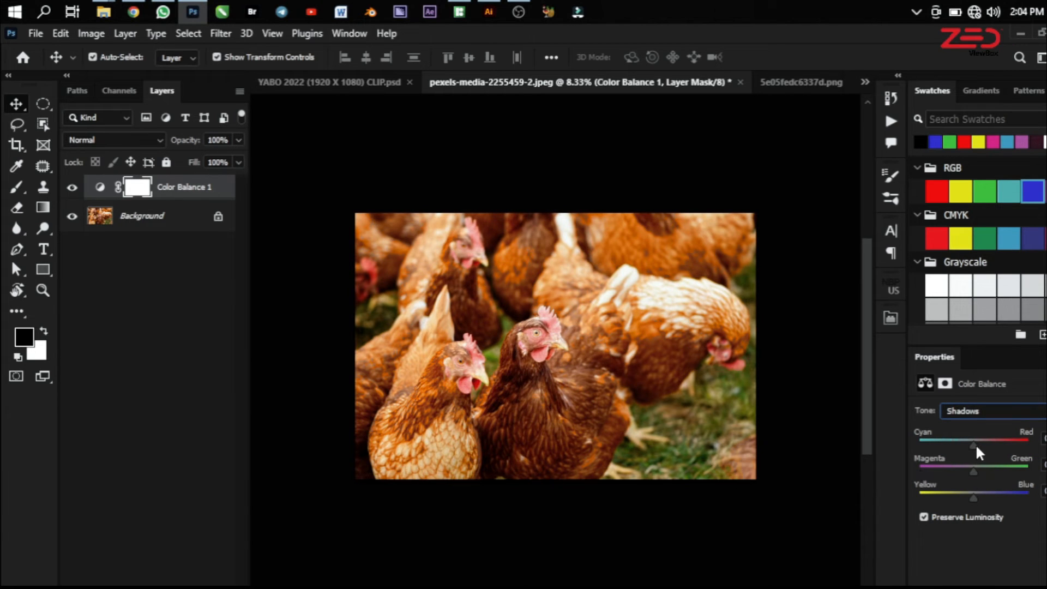
{"action": "left_click_drag", "start_coordinate": [979, 446], "coordinate": [984, 447]}
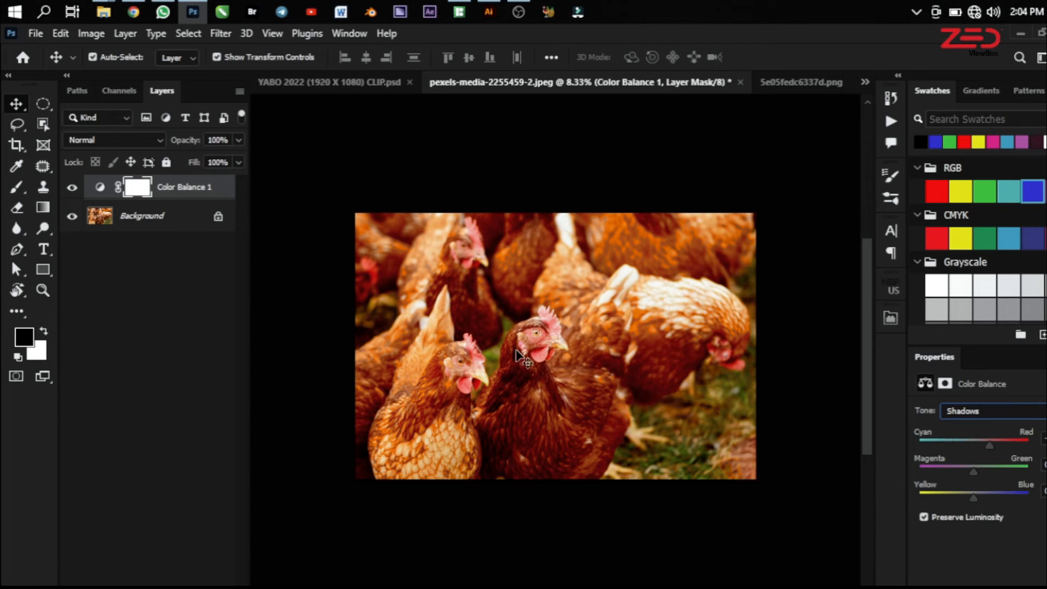
{"action": "left_click", "coordinate": [73, 188]}
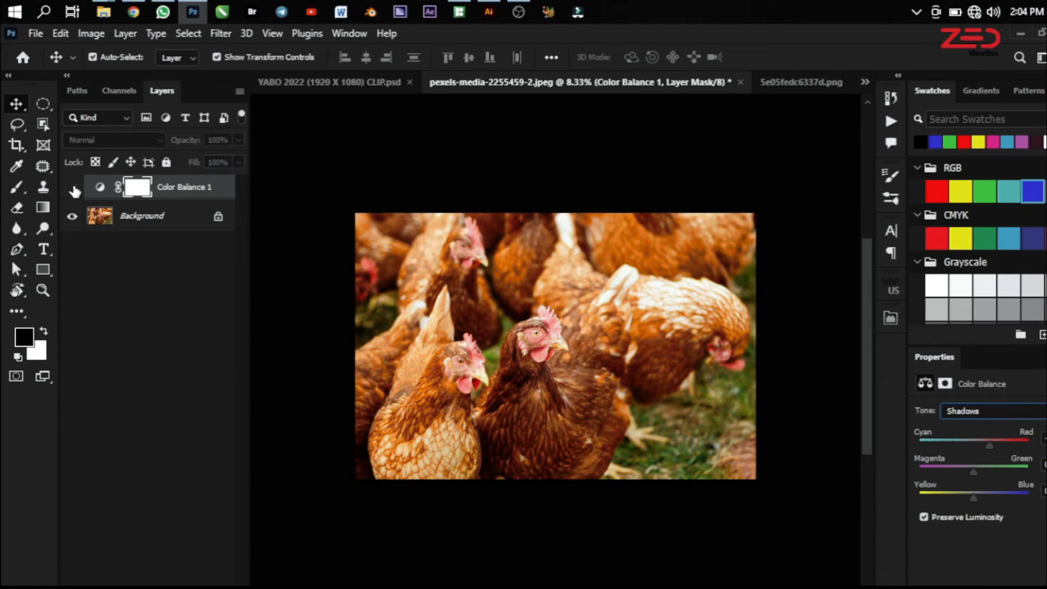
{"action": "left_click", "coordinate": [73, 188]}
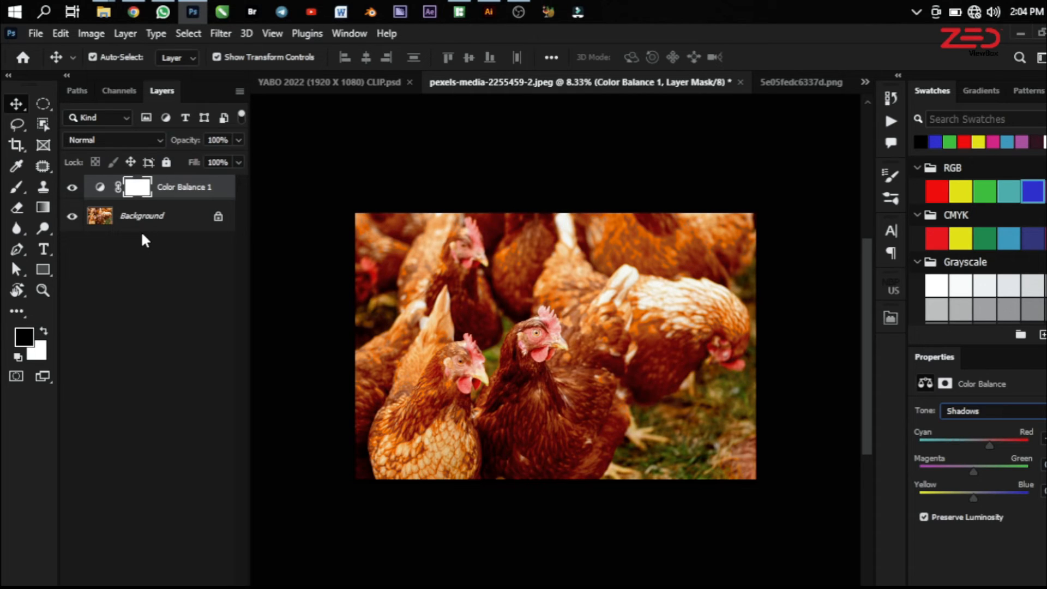
Shift the midtones of the chicken photo toward yellow and compare the image with the adjustment off and on
{"action": "left_click", "coordinate": [982, 412]}
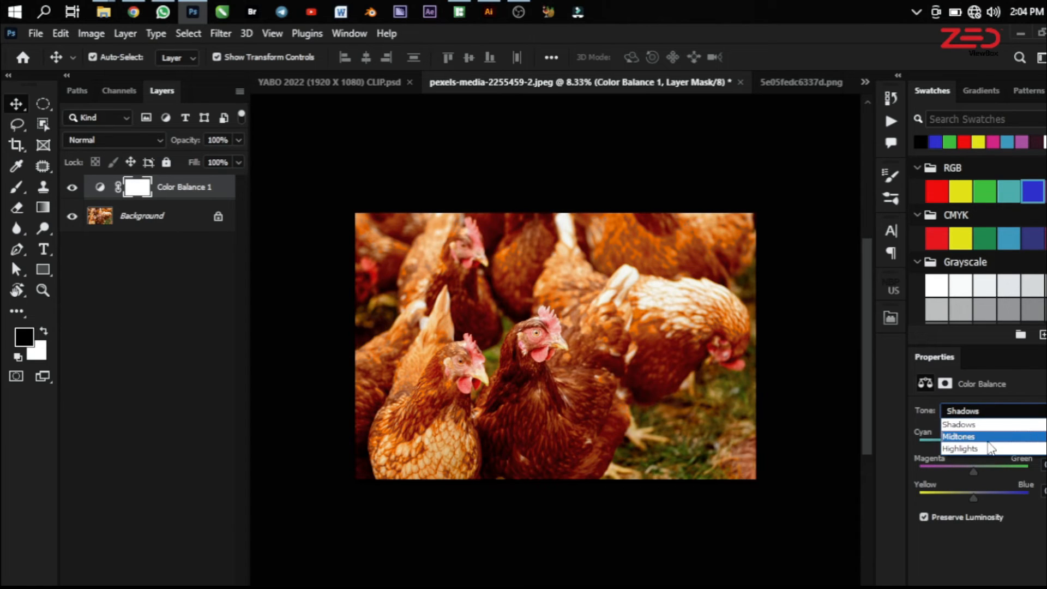
{"action": "left_click", "coordinate": [987, 439]}
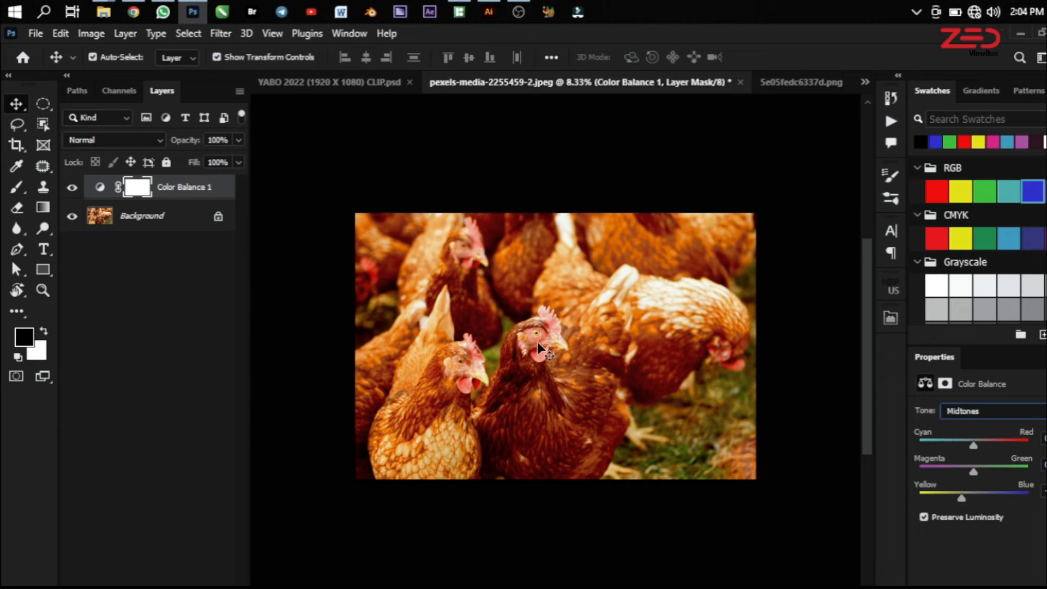
{"action": "left_click", "coordinate": [71, 189]}
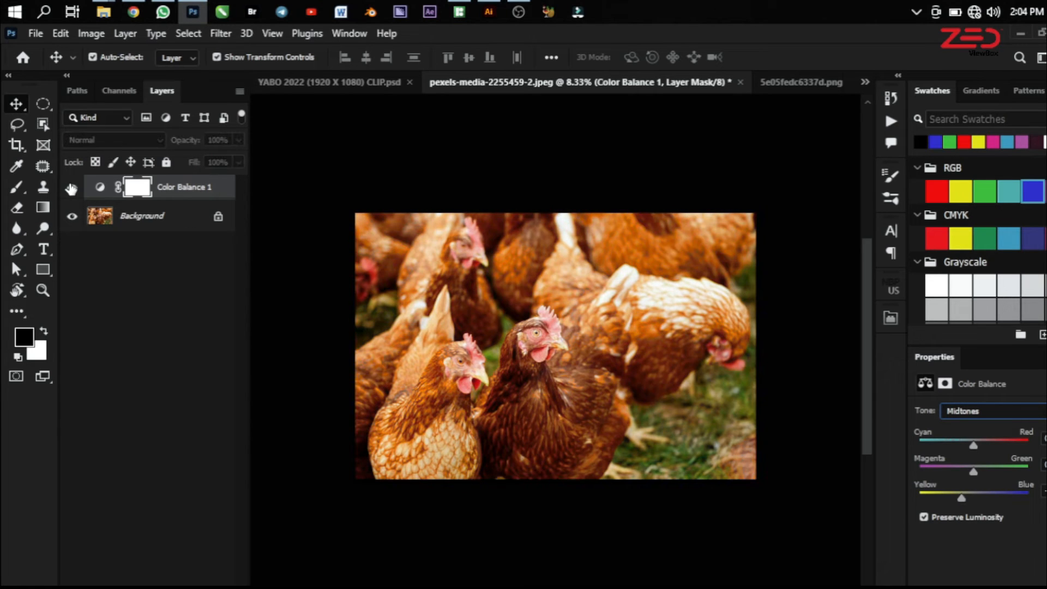
{"action": "left_click", "coordinate": [71, 188]}
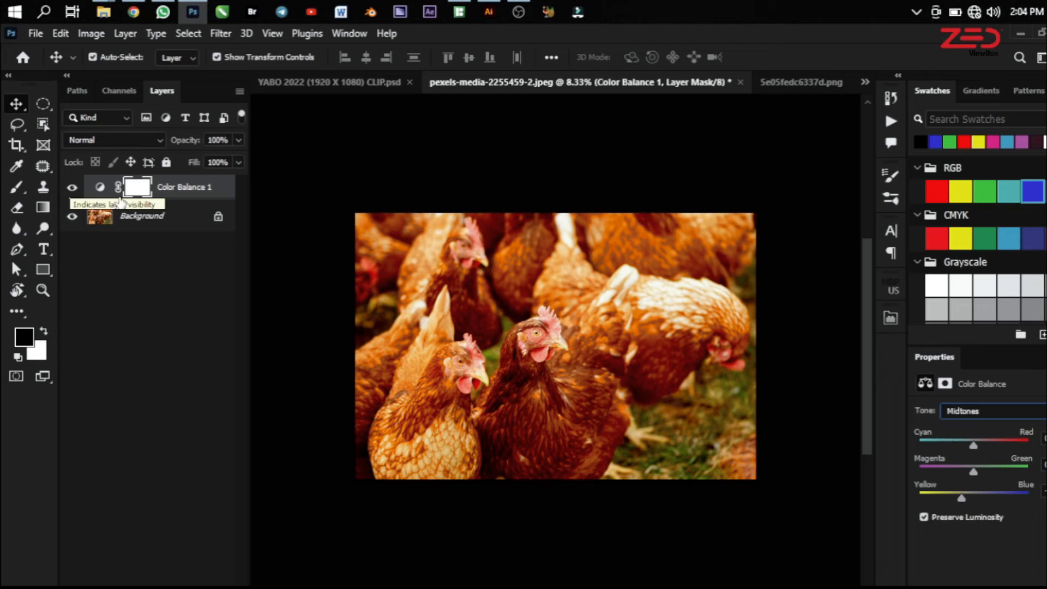
Switch to the YABO 2022 (1920 X 1080) CLIP.psd document and add a Color Balance adjustment layer above the flyer layer
{"action": "left_click", "coordinate": [289, 81]}
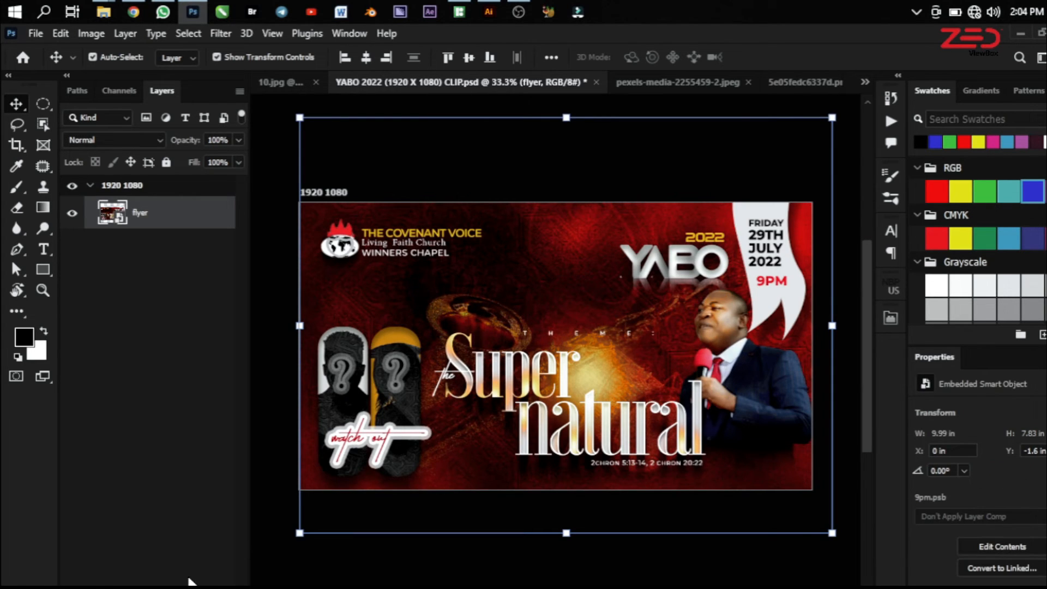
{"action": "left_click", "coordinate": [160, 586]}
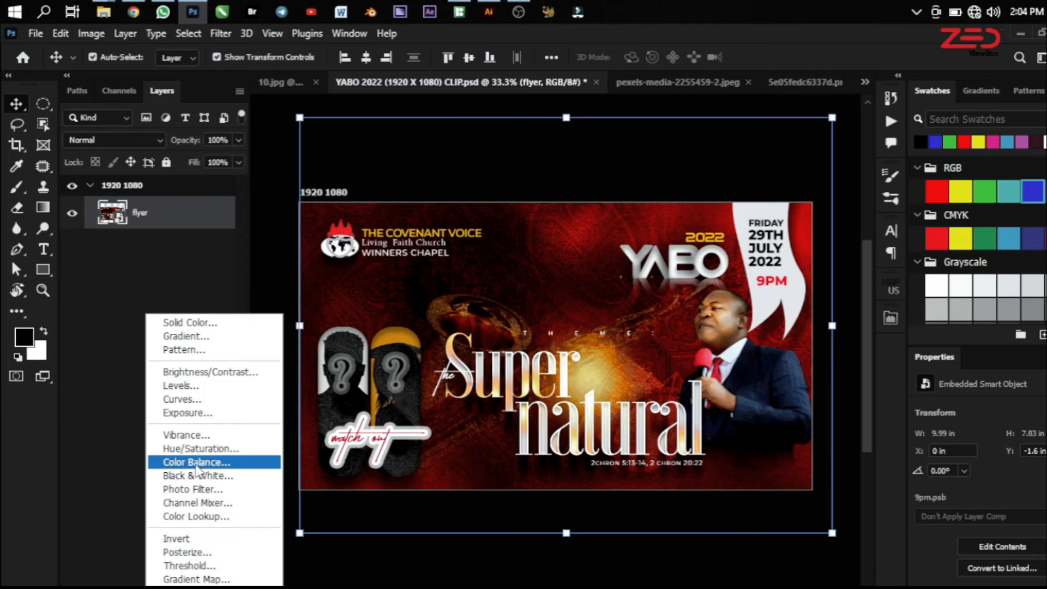
{"action": "left_click", "coordinate": [202, 463]}
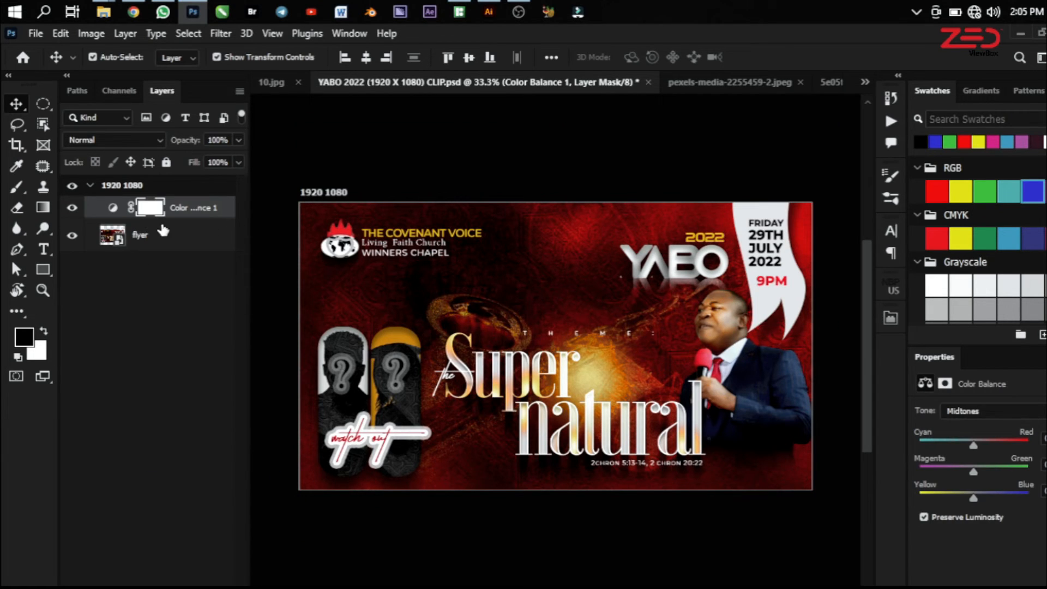
Shift the flyer's highlights toward yellow and toggle the Color Balance layer's visibility to compare
{"action": "left_click", "coordinate": [981, 414]}
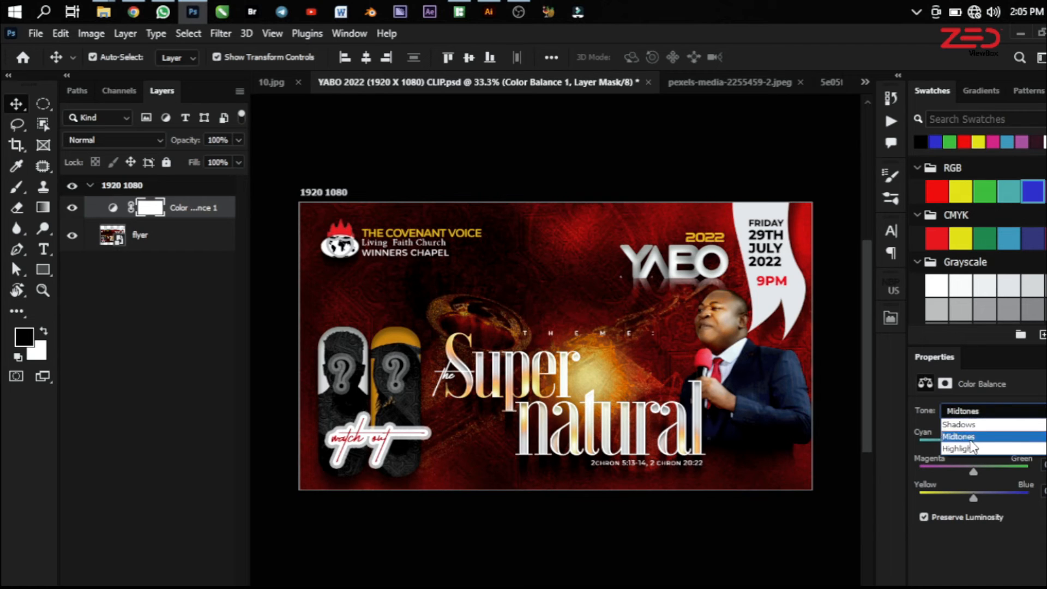
{"action": "left_click", "coordinate": [971, 448]}
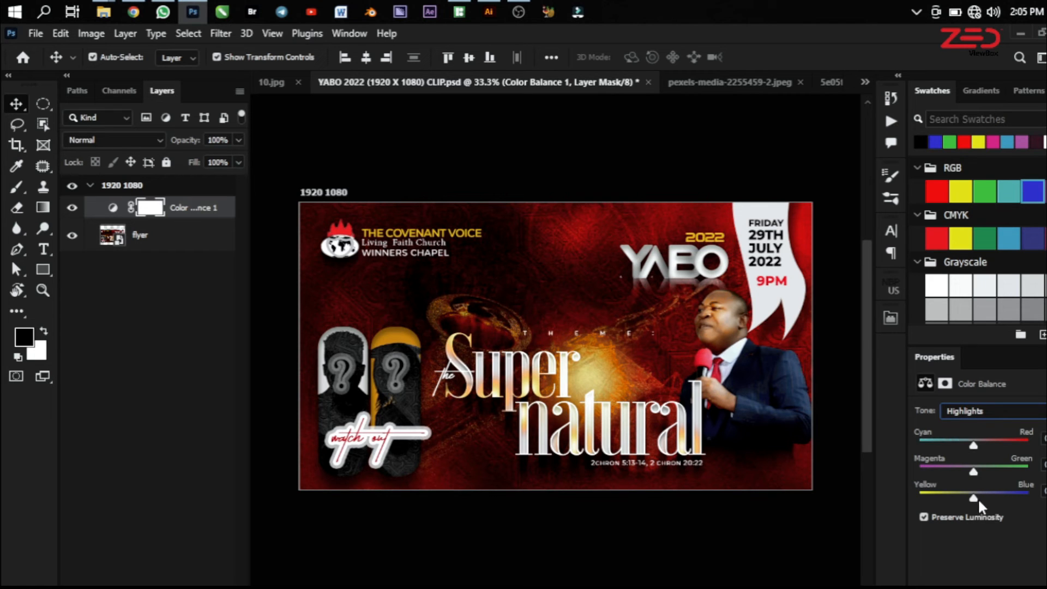
{"action": "left_click_drag", "start_coordinate": [976, 499], "coordinate": [950, 499]}
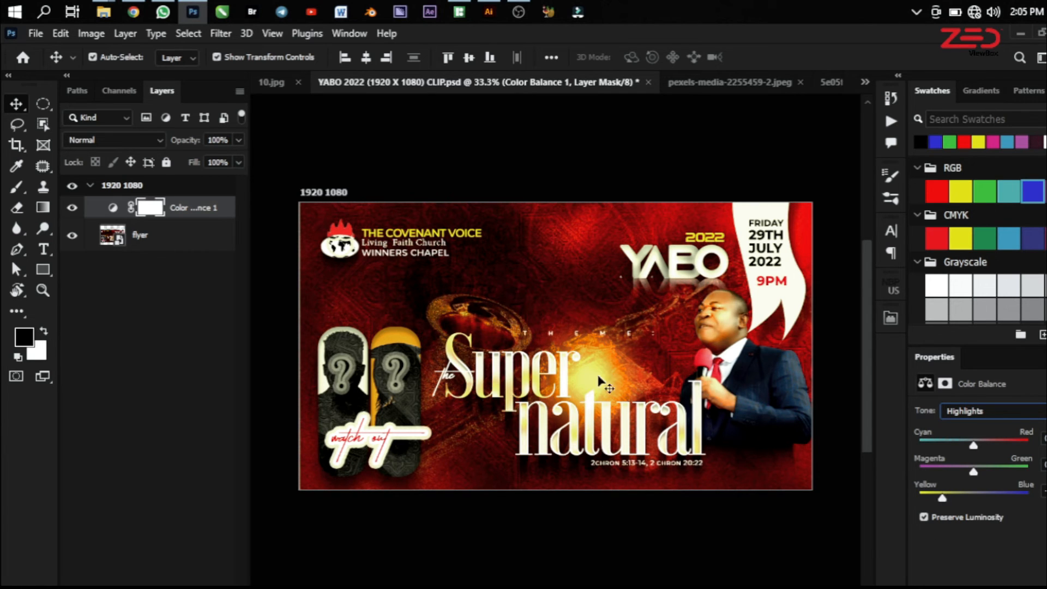
{"action": "left_click", "coordinate": [73, 208]}
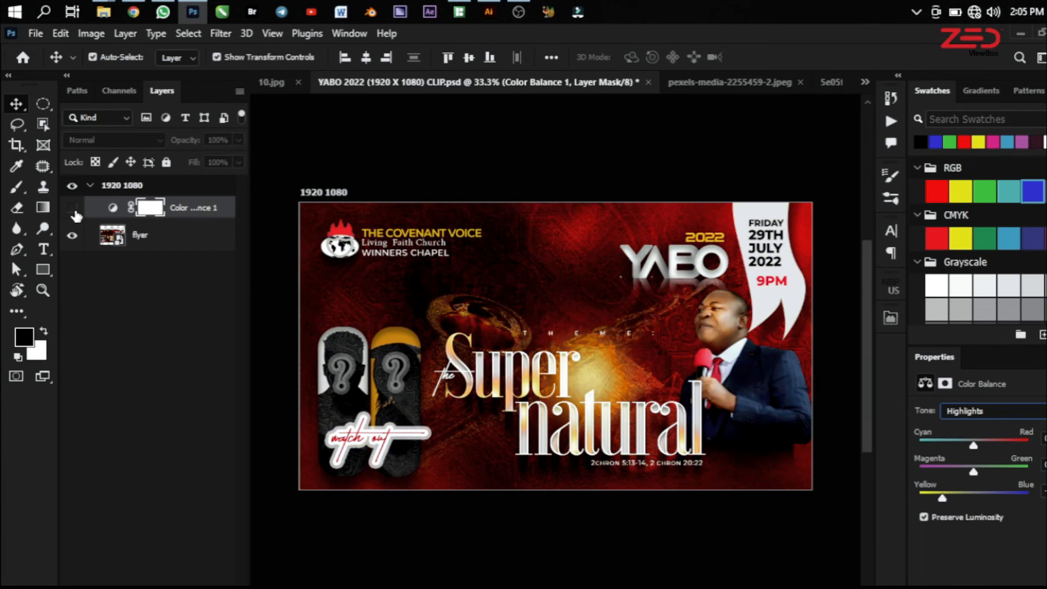
{"action": "left_click", "coordinate": [73, 208]}
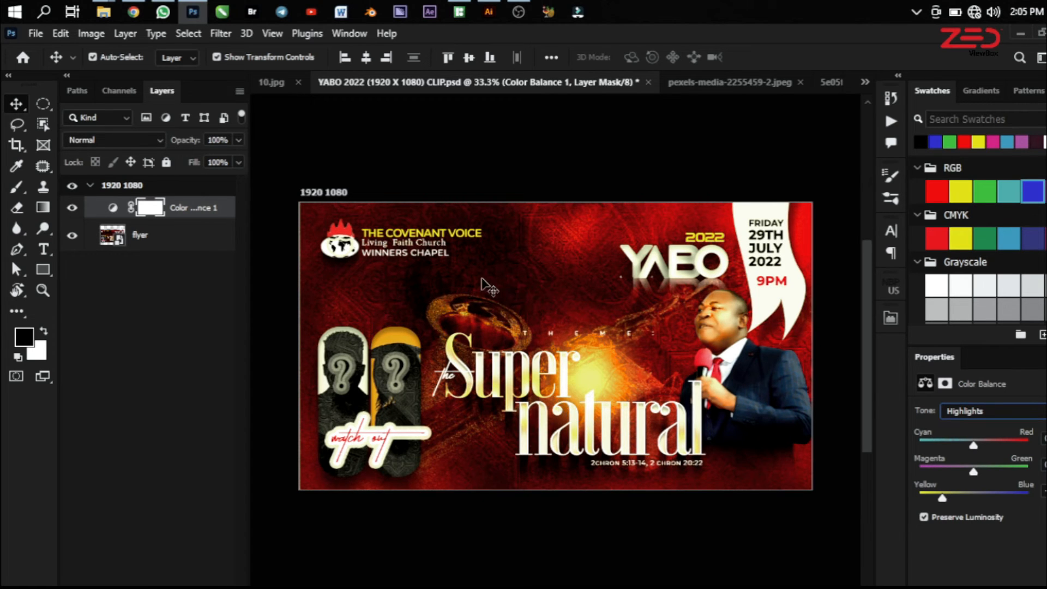
Switch to the 10.jpg chipmunk photo and add a Color Balance adjustment layer above its Background
{"action": "left_click", "coordinate": [269, 82]}
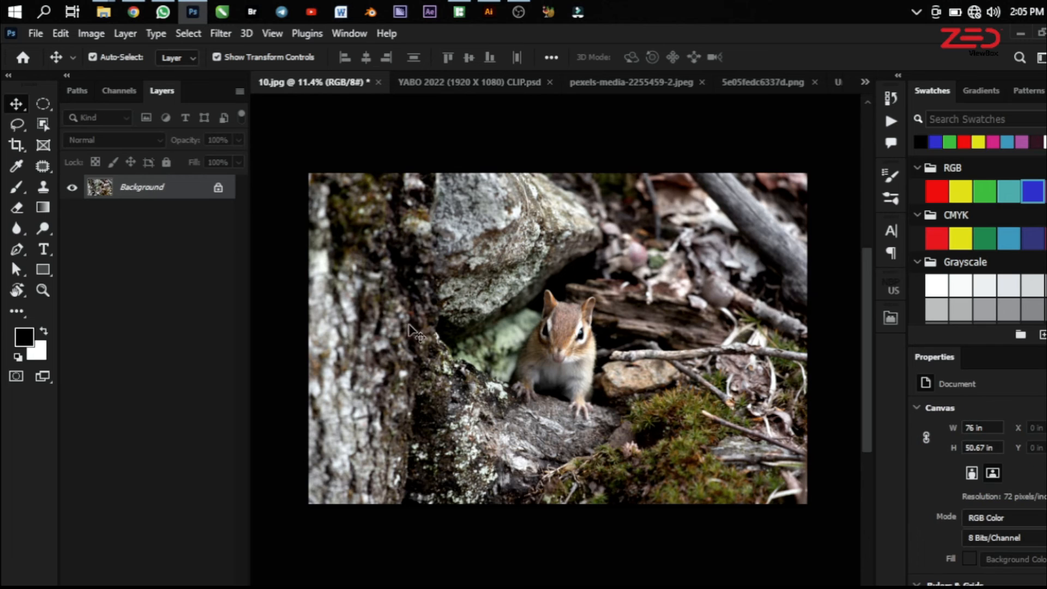
{"action": "scroll", "coordinate": [594, 403], "scroll_direction": "up", "scroll_amount": 1}
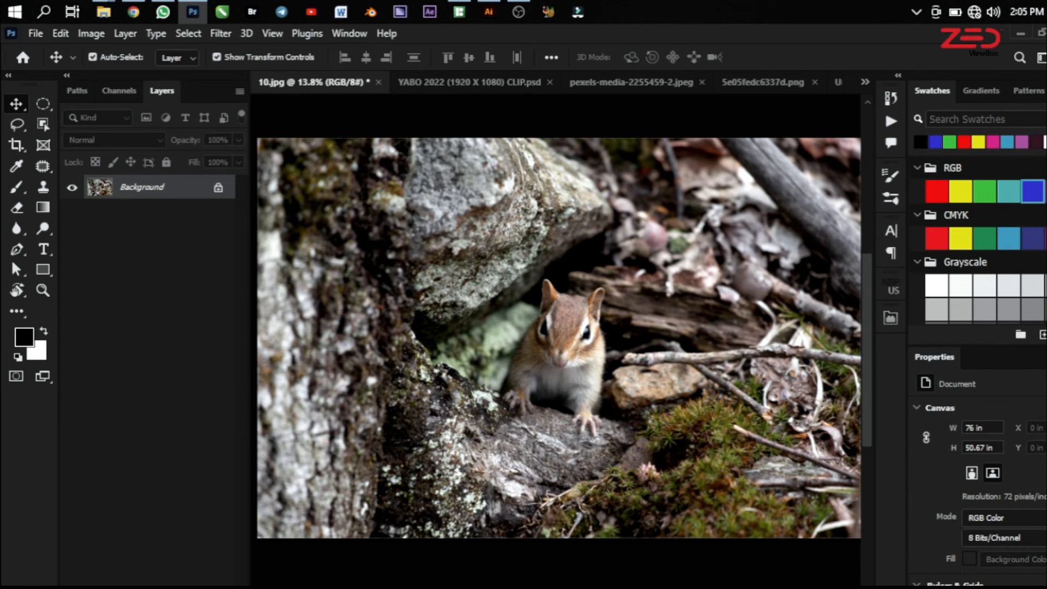
{"action": "left_click", "coordinate": [164, 587]}
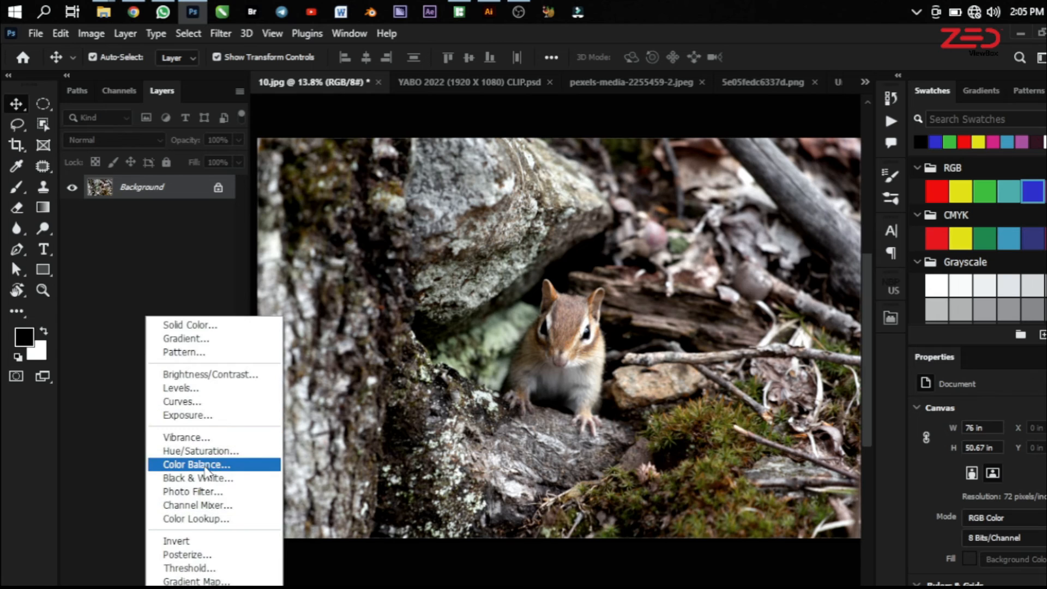
{"action": "left_click", "coordinate": [265, 463]}
Shift the chipmunk photo's shadows toward green and its highlights toward cyan in the Color Balance layer
{"action": "left_click", "coordinate": [985, 410]}
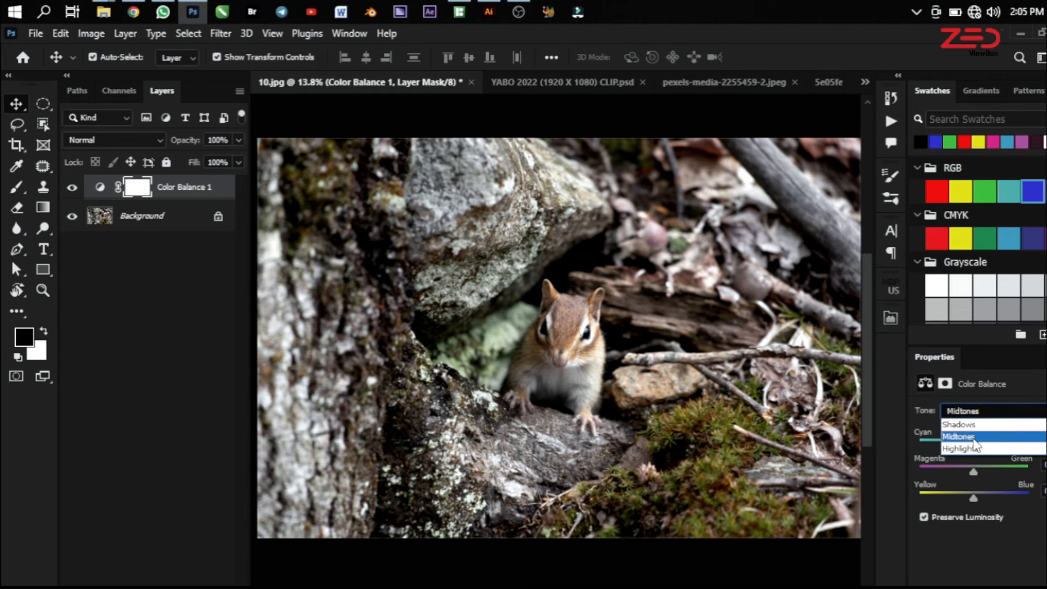
{"action": "left_click", "coordinate": [969, 425]}
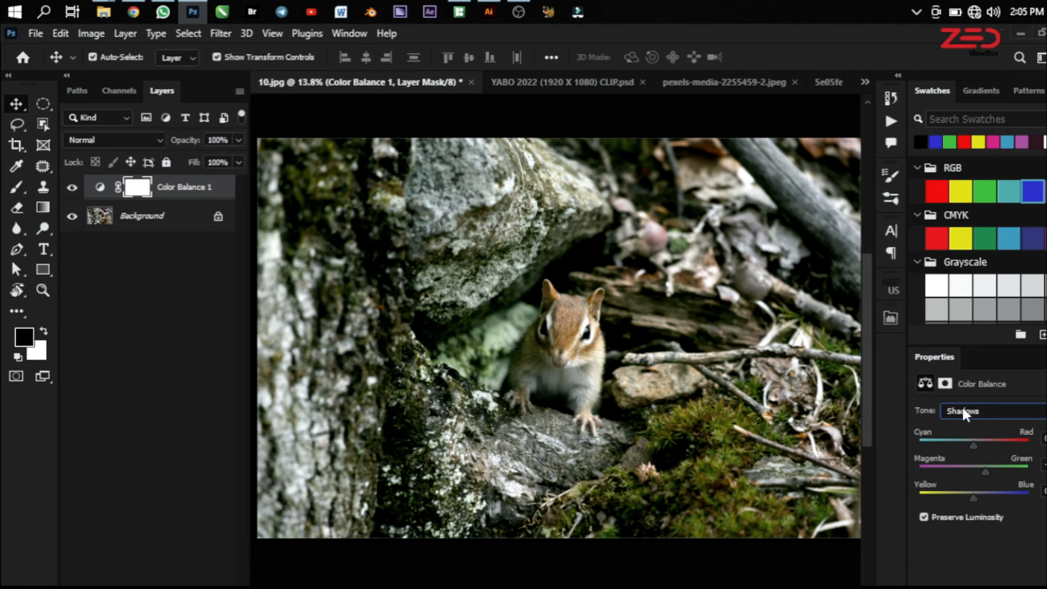
{"action": "left_click", "coordinate": [989, 409]}
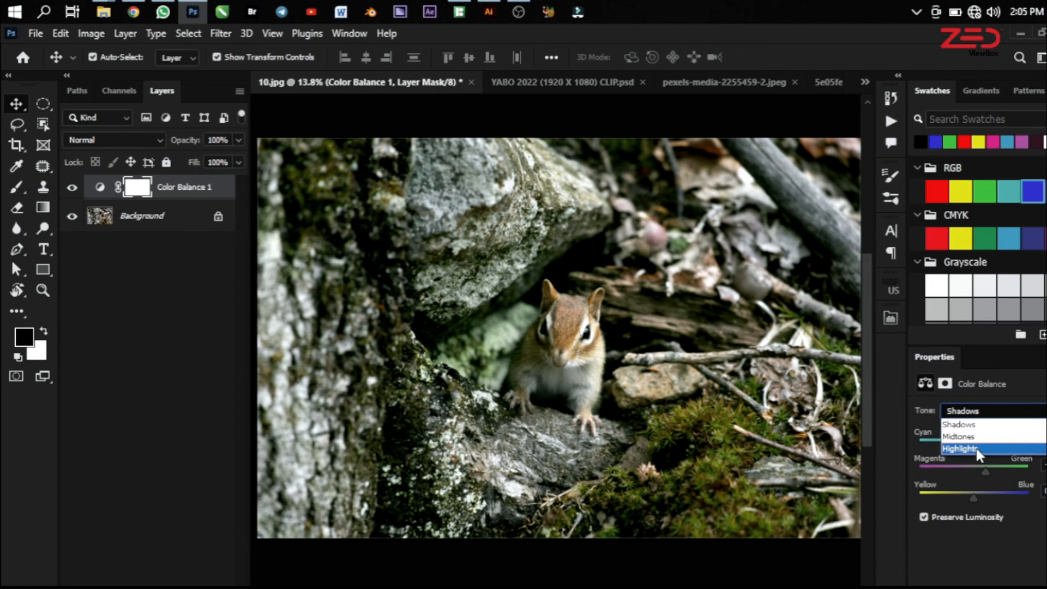
{"action": "left_click", "coordinate": [976, 446]}
{"action": "left_click_drag", "start_coordinate": [974, 446], "coordinate": [969, 447]}
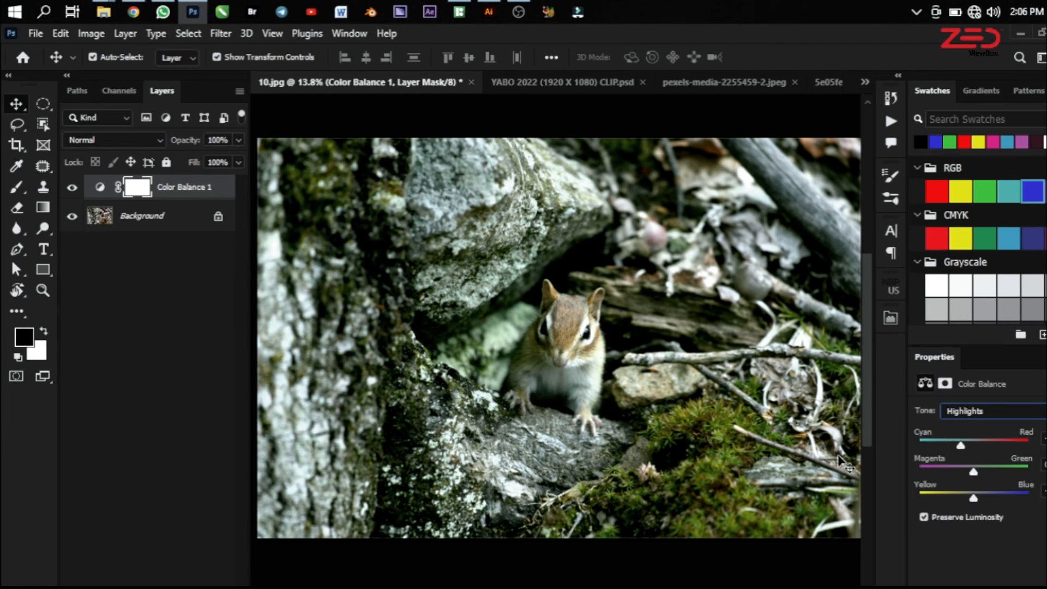
Shift the chipmunk photo's shadows slightly toward red and toggle the Color Balance layer's visibility to compare
{"action": "left_click", "coordinate": [966, 407]}
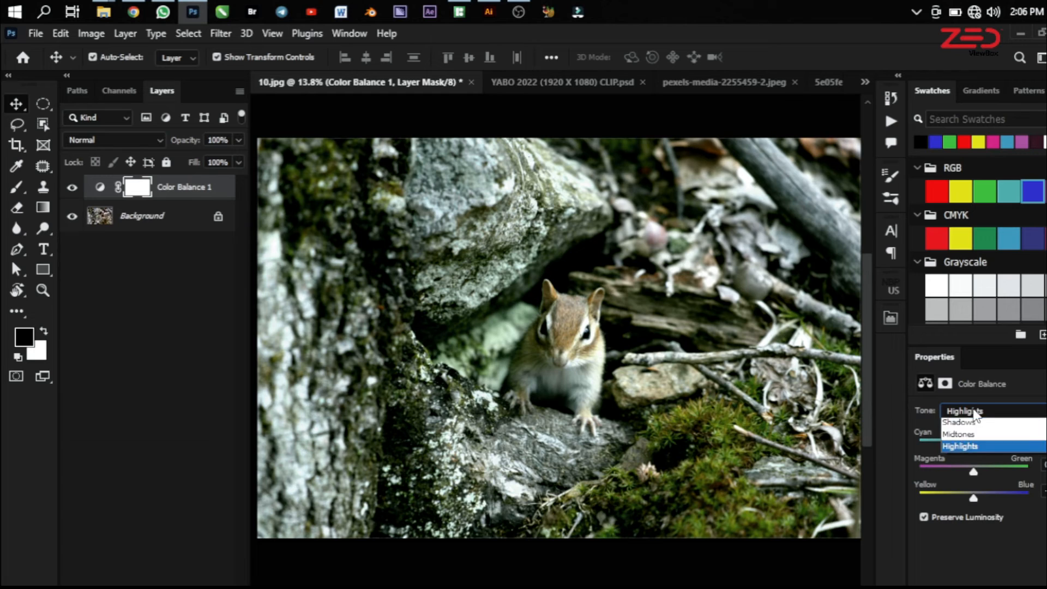
{"action": "left_click", "coordinate": [978, 420]}
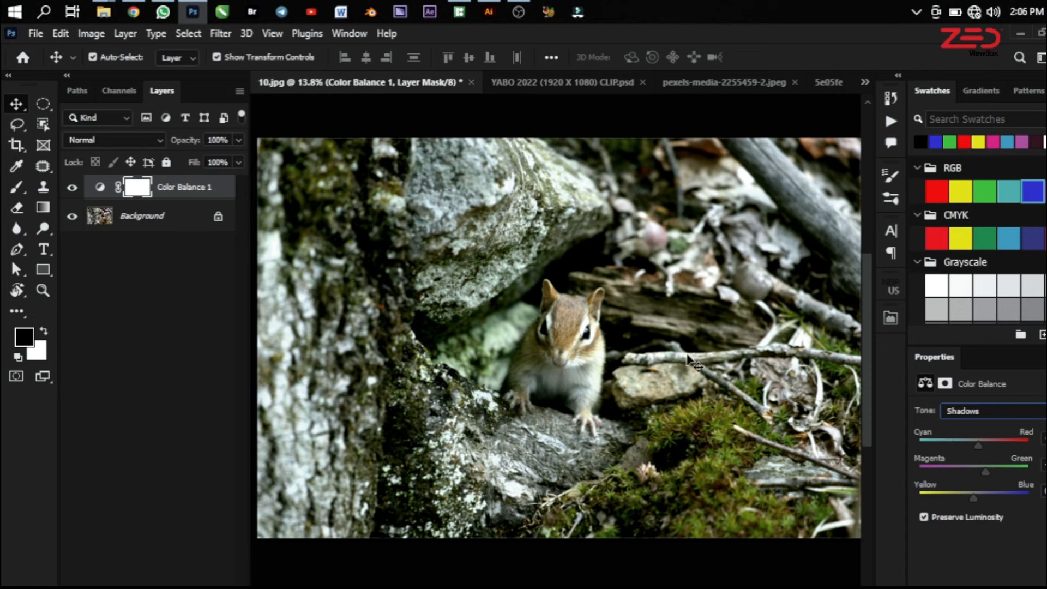
{"action": "left_click", "coordinate": [73, 188]}
{"action": "left_click", "coordinate": [73, 188]}
Revisit the flyer, chicken and portrait documents, ending in Untitled-1 with the colour circles of Artboard 2 in view
{"action": "left_click", "coordinate": [518, 87]}
{"action": "left_click", "coordinate": [698, 86]}
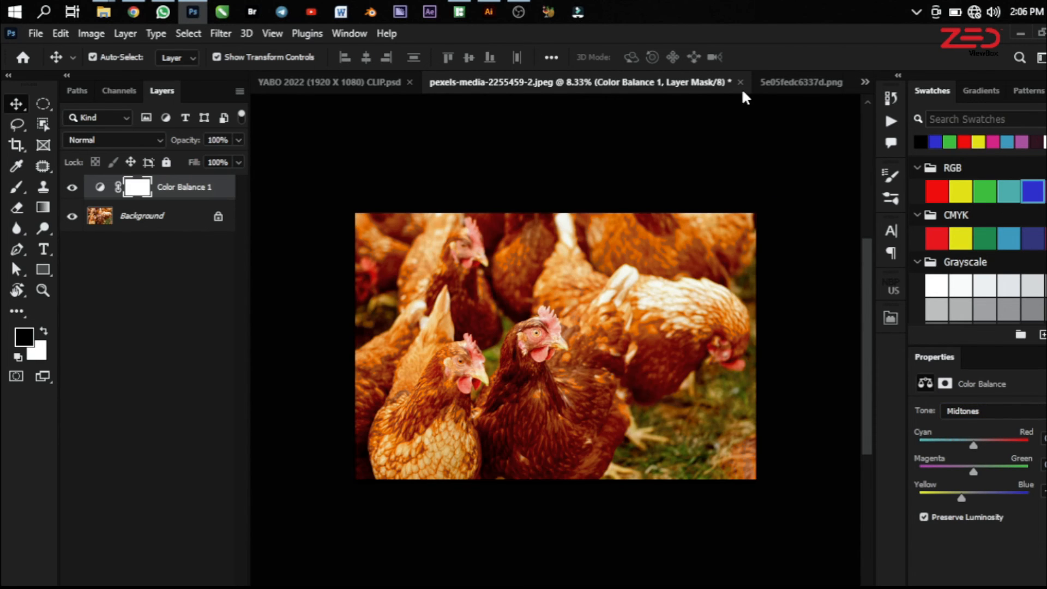
{"action": "left_click", "coordinate": [797, 82]}
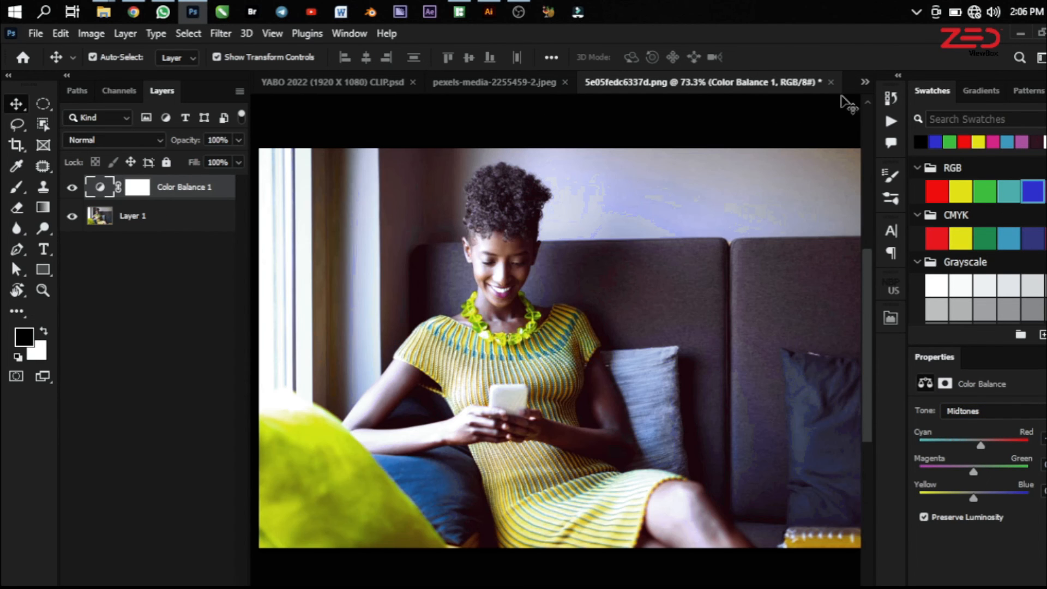
{"action": "left_click", "coordinate": [865, 82]}
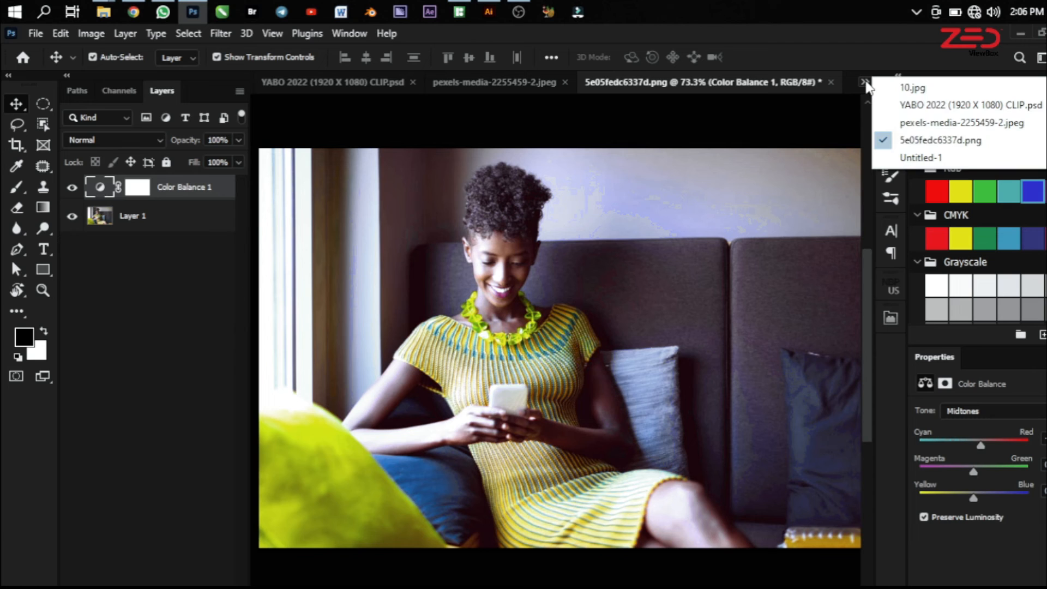
{"action": "left_click", "coordinate": [910, 158]}
{"action": "scroll", "coordinate": [357, 369], "scroll_direction": "down", "scroll_amount": 3}
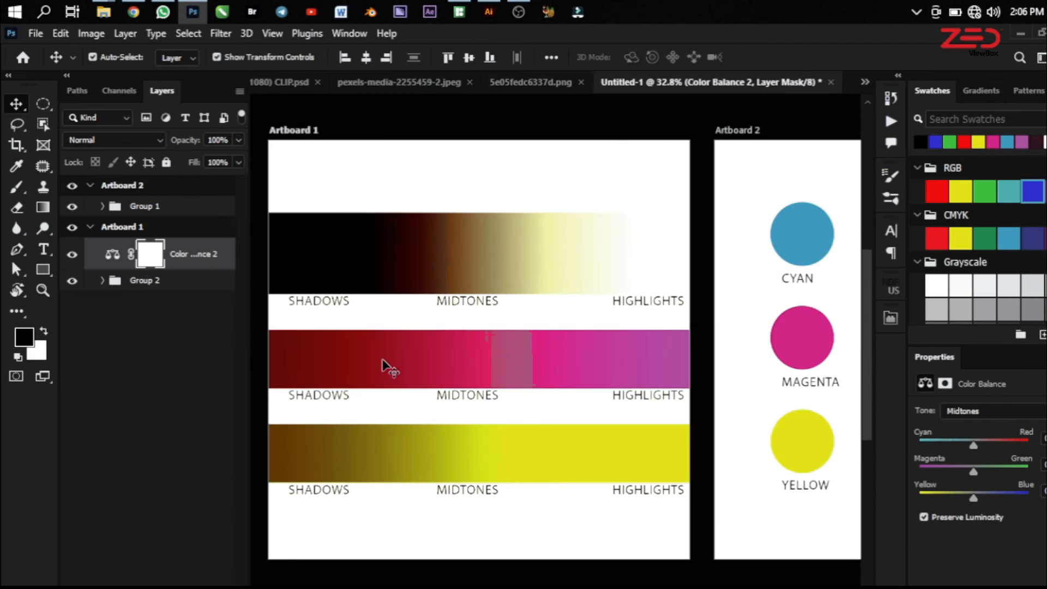
{"action": "scroll", "coordinate": [627, 346], "scroll_direction": "down", "scroll_amount": 2}
{"action": "scroll", "coordinate": [772, 281], "scroll_direction": "up", "scroll_amount": 4}
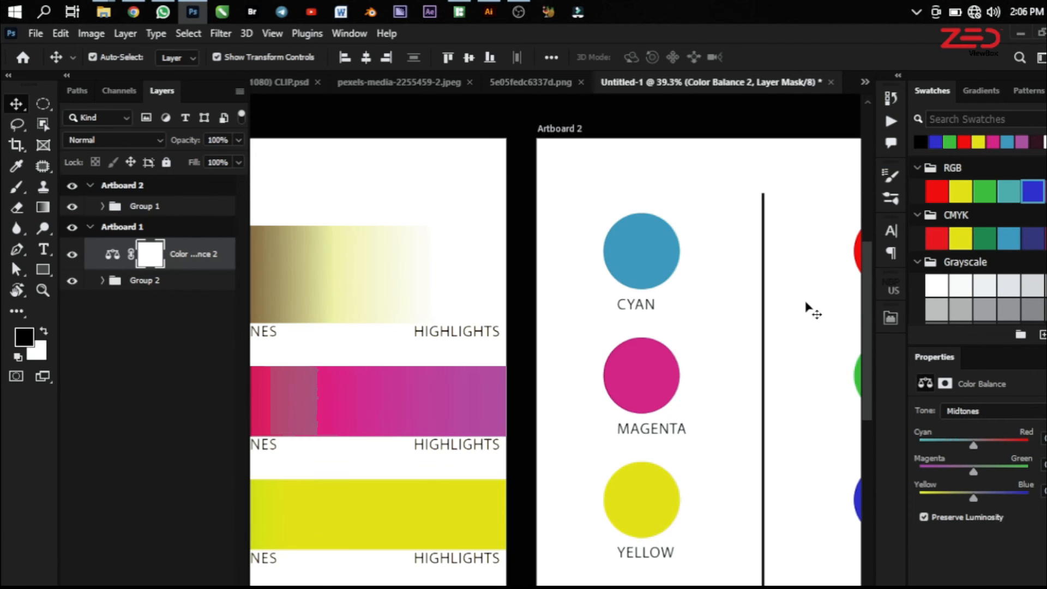
{"action": "left_click_drag", "start_coordinate": [807, 326], "coordinate": [592, 309]}
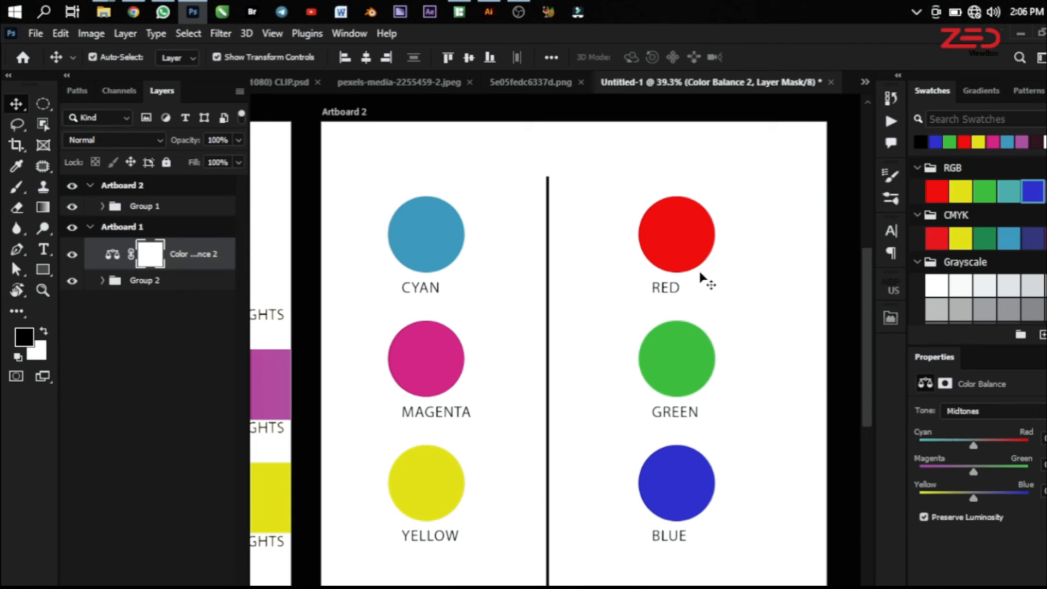
Compare the opposing colour circles on Artboard 2 by selecting them in pairs: red and cyan, green and magenta, blue and yellow
{"action": "left_click", "coordinate": [683, 236]}
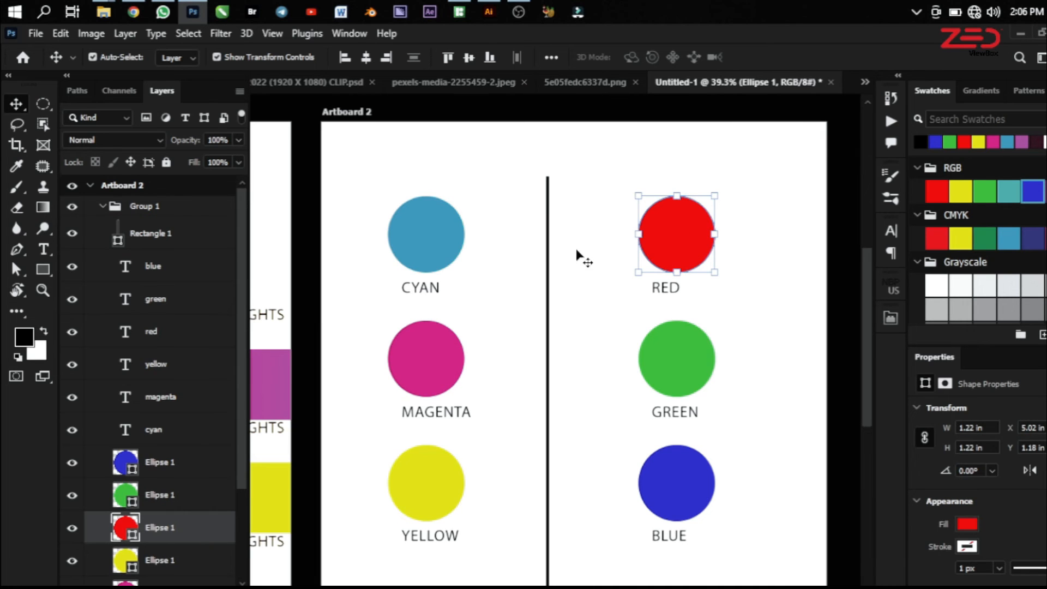
{"action": "left_click", "coordinate": [429, 240]}
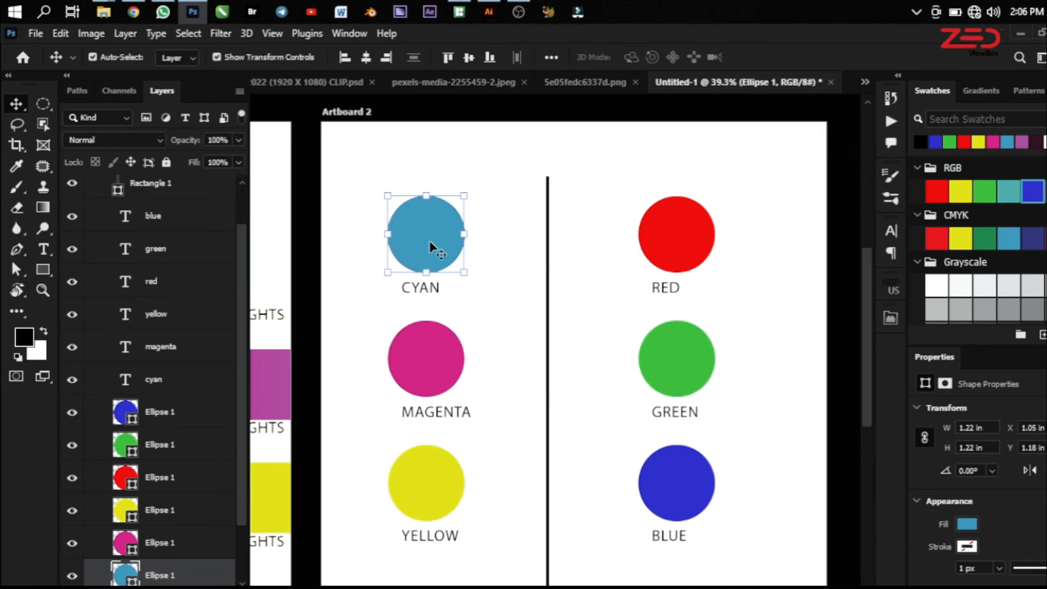
{"action": "left_click", "coordinate": [668, 368]}
{"action": "left_click", "coordinate": [433, 373]}
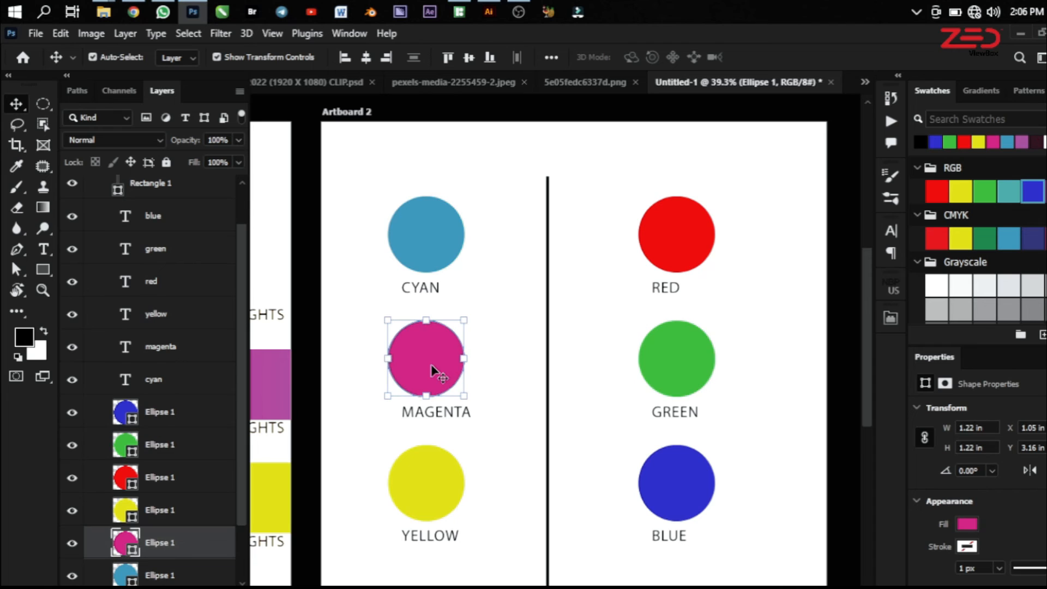
{"action": "left_click", "coordinate": [692, 492]}
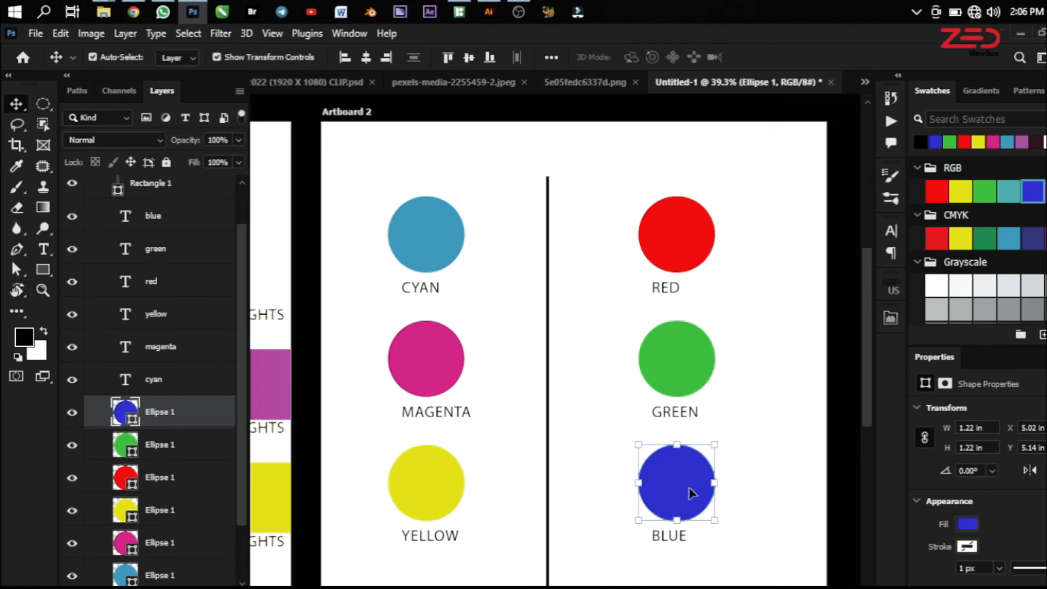
{"action": "left_click", "coordinate": [413, 493]}
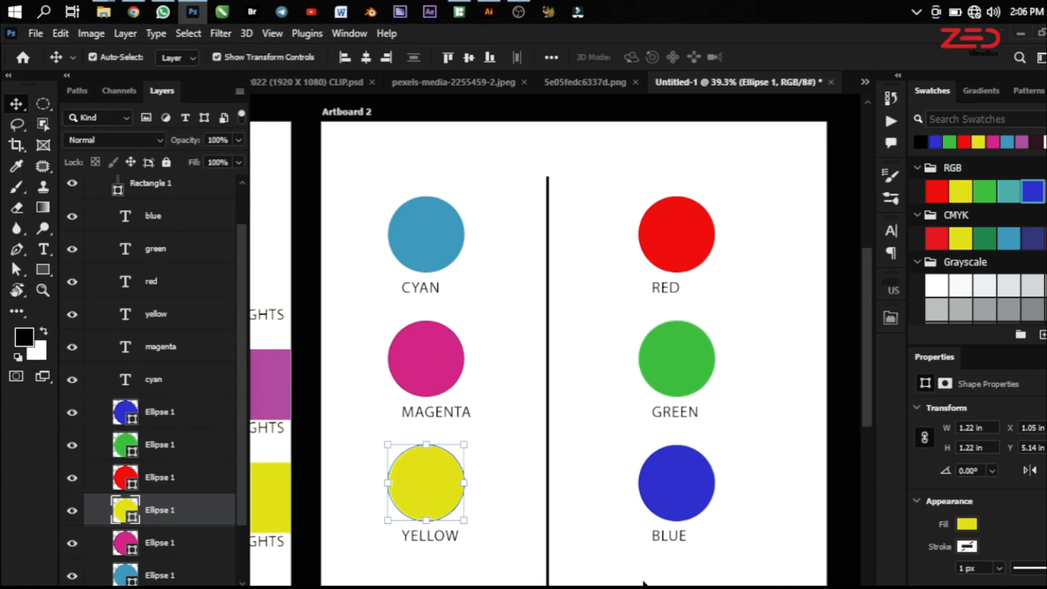
{"action": "left_click", "coordinate": [674, 246]}
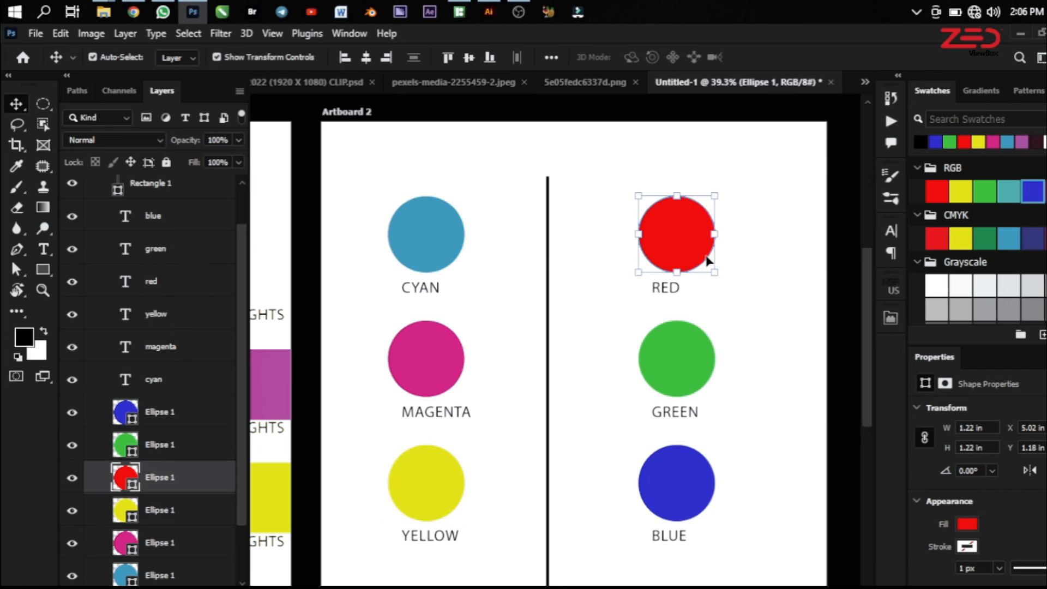
{"action": "left_click", "coordinate": [441, 238]}
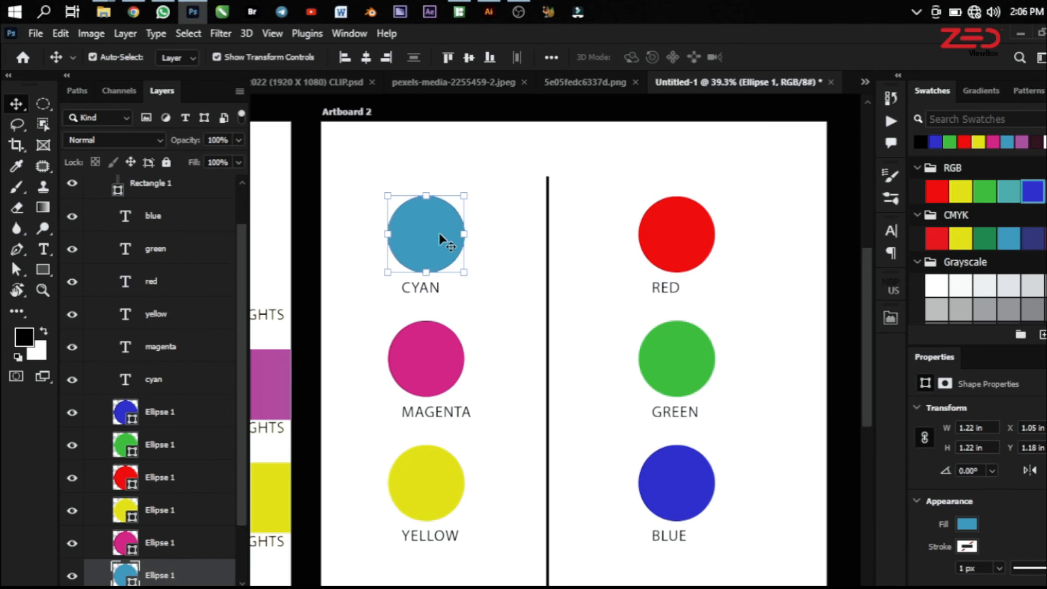
{"action": "left_click", "coordinate": [438, 373]}
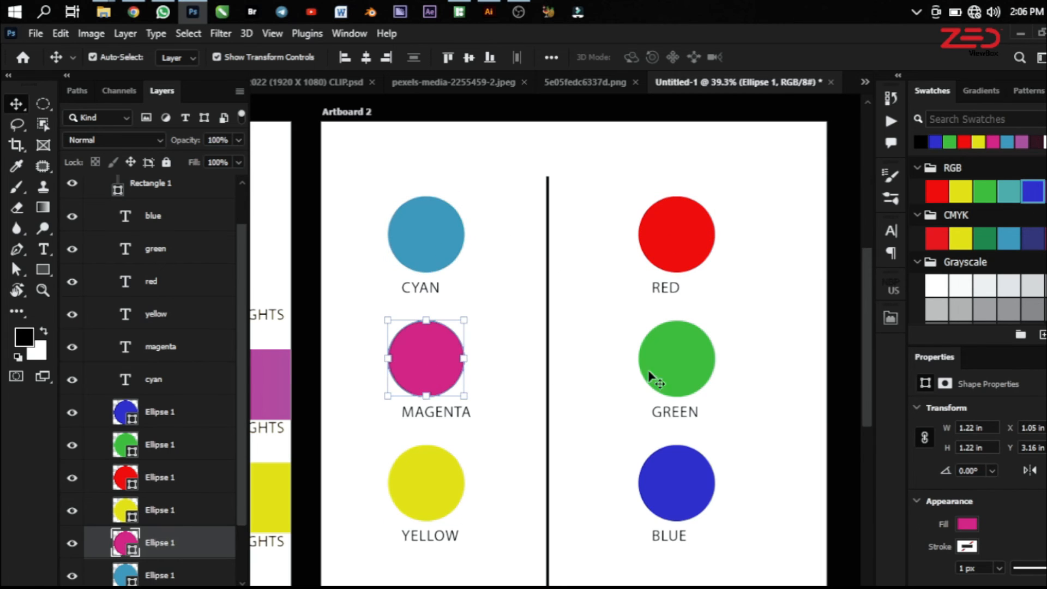
{"action": "left_click", "coordinate": [679, 361]}
{"action": "left_click", "coordinate": [693, 494]}
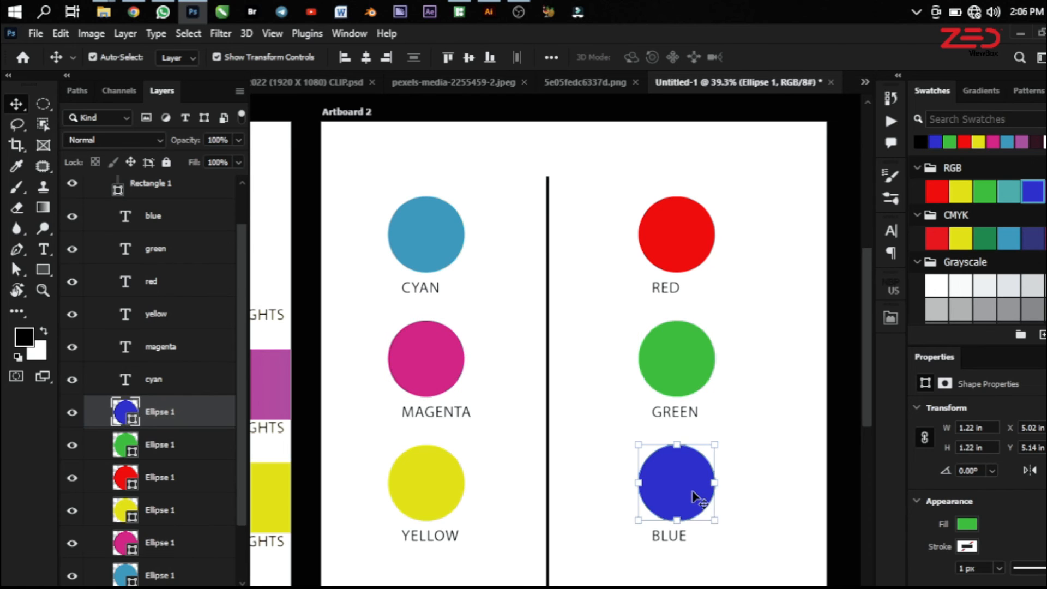
{"action": "left_click", "coordinate": [439, 481]}
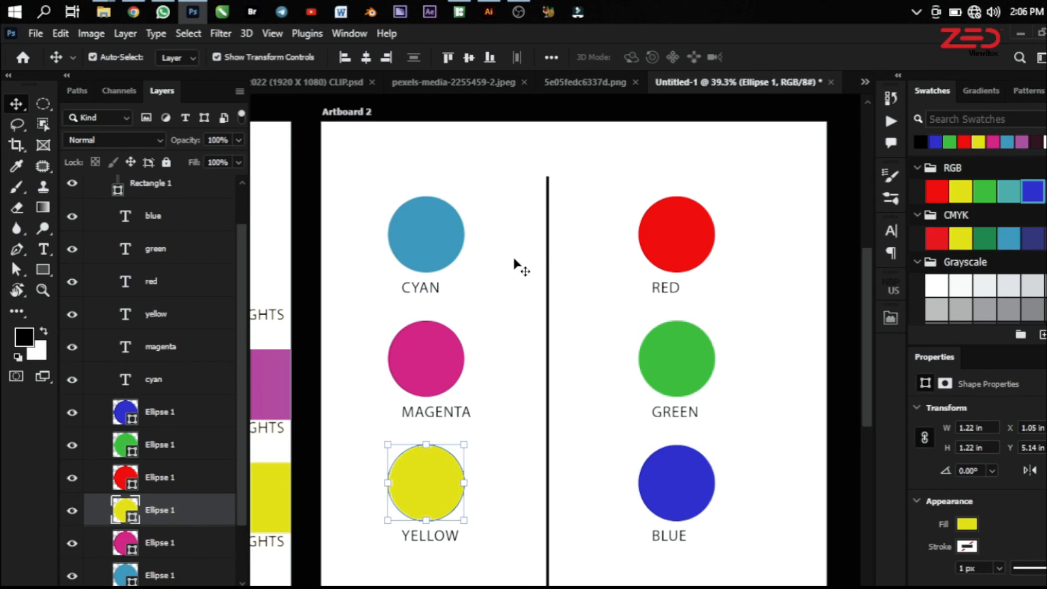
{"action": "scroll", "coordinate": [589, 352], "scroll_direction": "down", "scroll_amount": 1}
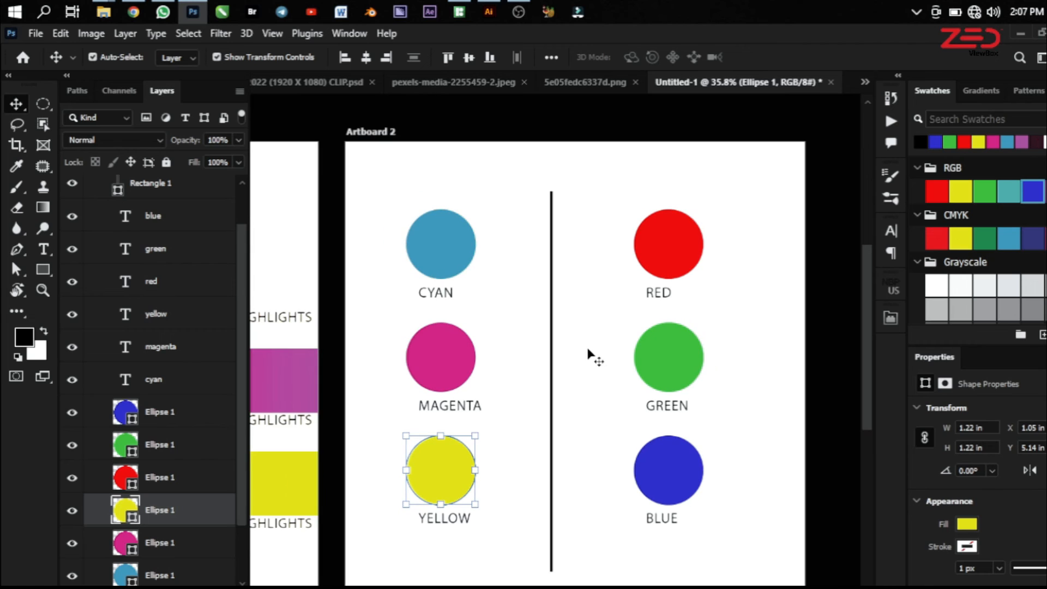
{"action": "scroll", "coordinate": [627, 300], "scroll_direction": "down", "scroll_amount": 4}
{"action": "scroll", "coordinate": [415, 311], "scroll_direction": "up", "scroll_amount": 4}
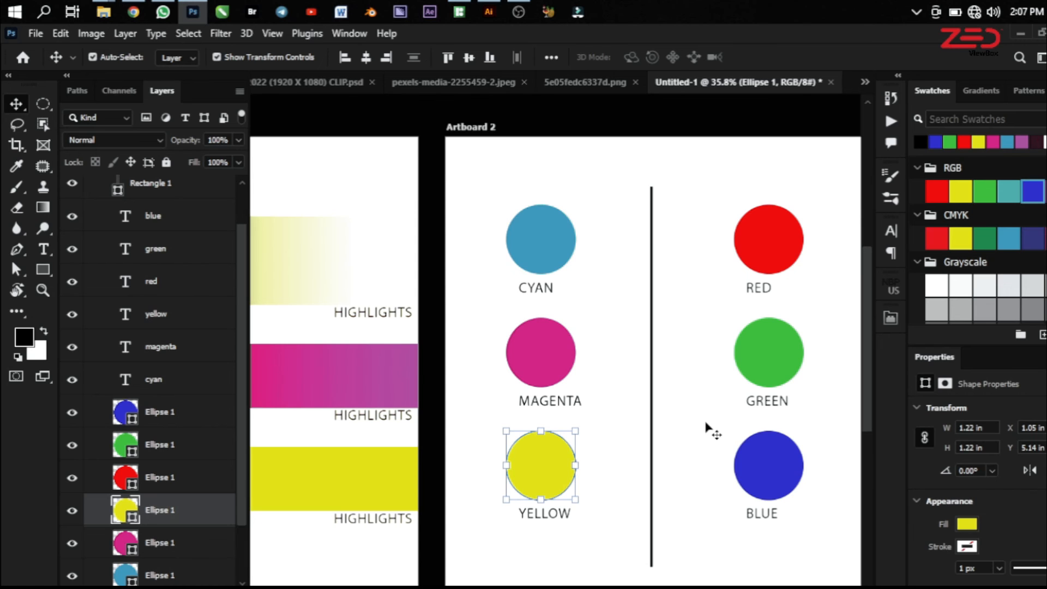
Go back through the portrait and chicken documents to the YABO 2022 (1920 X 1080) CLIP.psd flyer and view it whole
{"action": "left_click", "coordinate": [566, 83]}
{"action": "left_click", "coordinate": [463, 86]}
{"action": "left_click", "coordinate": [348, 88]}
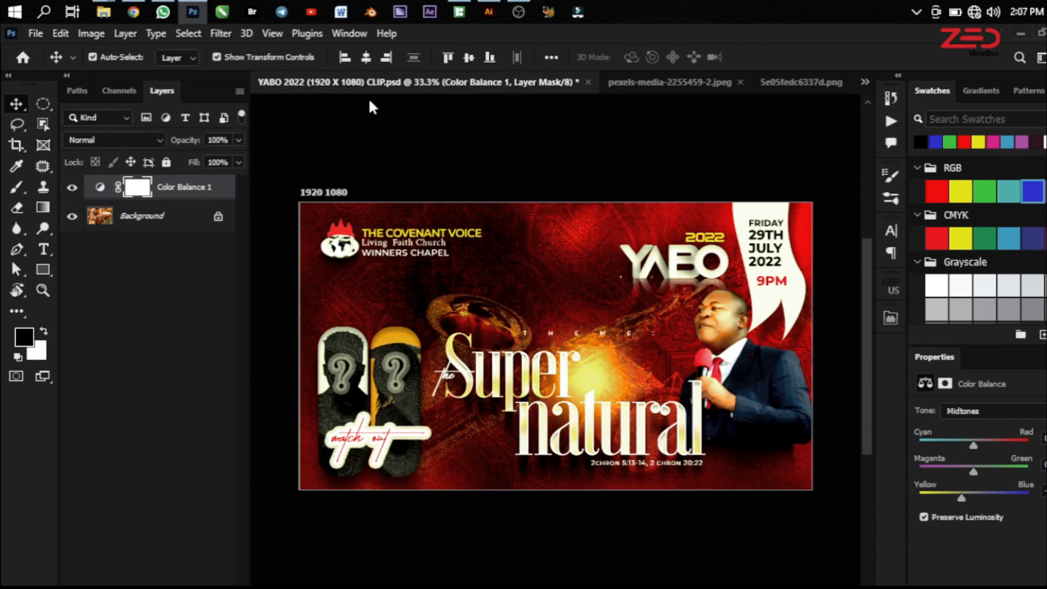
{"action": "scroll", "coordinate": [610, 399], "scroll_direction": "down", "scroll_amount": 1}
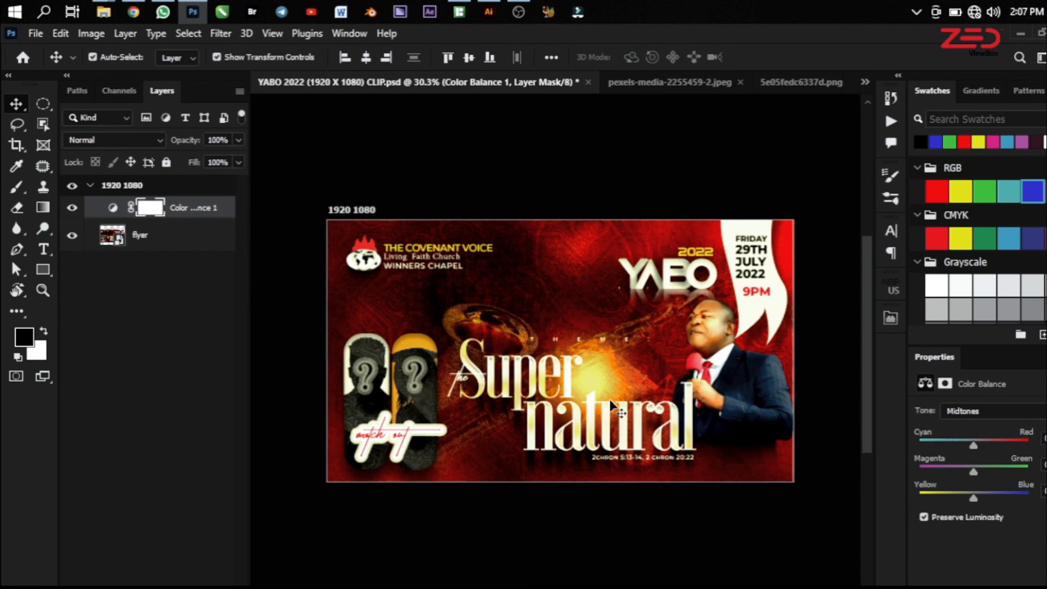